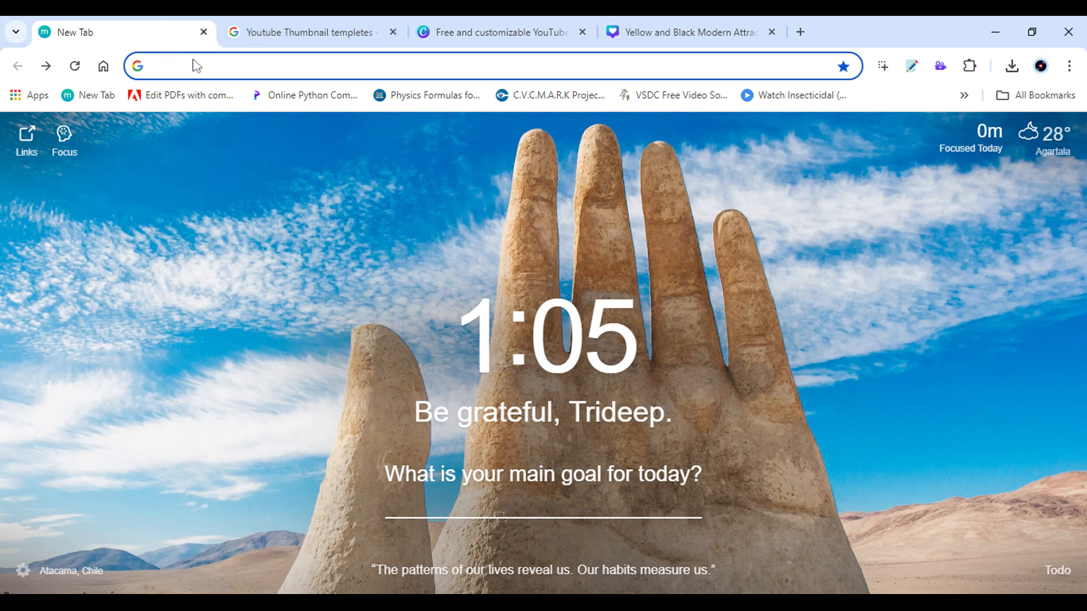
In the YouTube thumbnail template search results, mark the Canva, PosterMyWall and Adobe entries with the red 4 px annotation pen
left_click(303, 41)
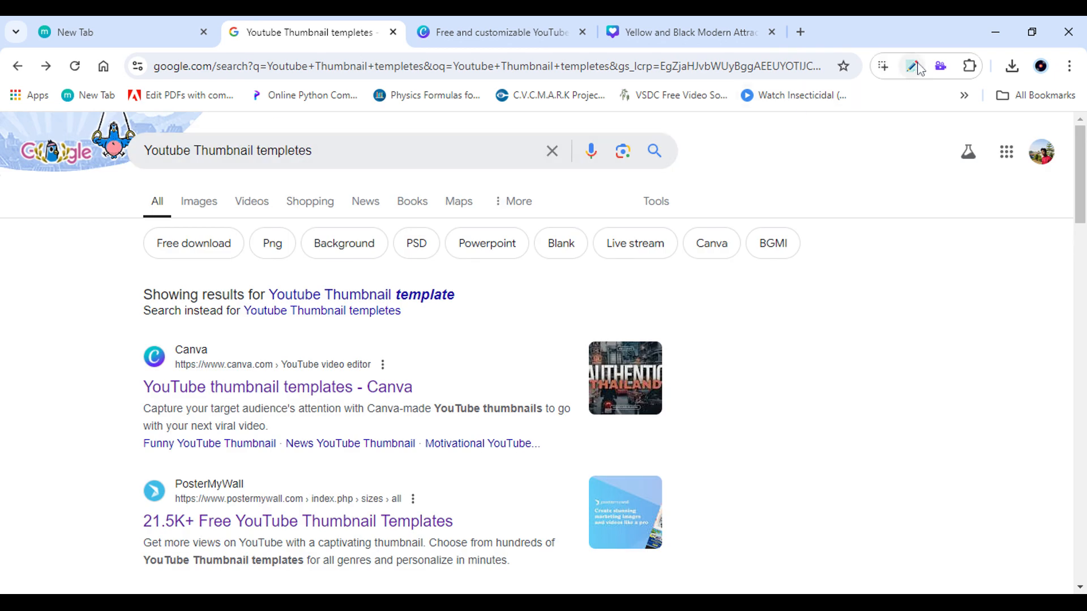
left_click(941, 67)
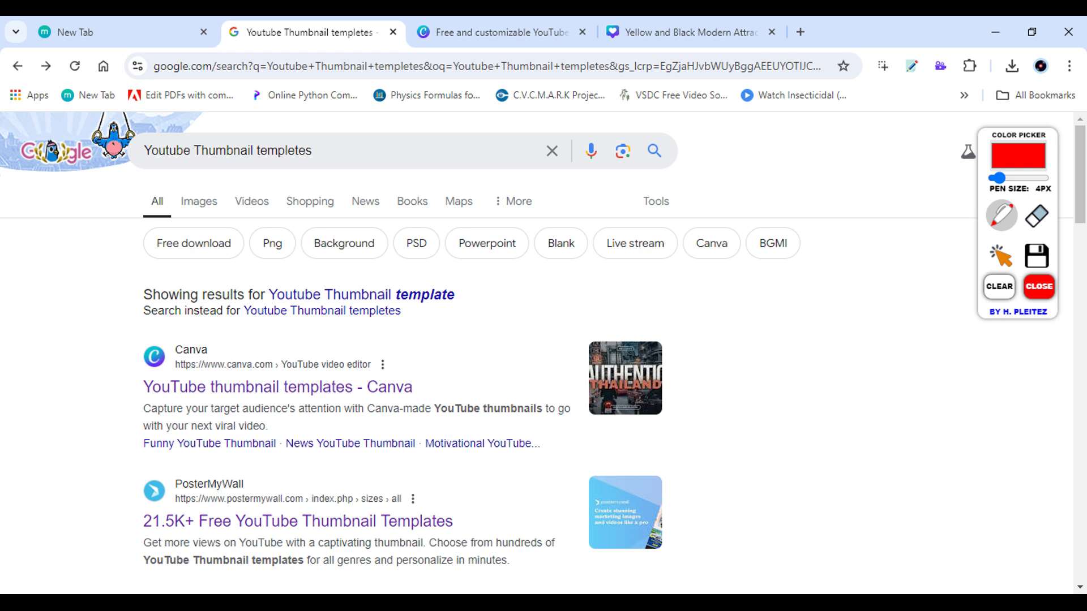
left_click_drag(104, 355, 163, 330)
mouse_move(101, 495)
left_mouse_down()
mouse_move(110, 501)
mouse_move(164, 469)
left_mouse_up()
scroll(164, 469, "down", 4)
left_click_drag(117, 500, 174, 463)
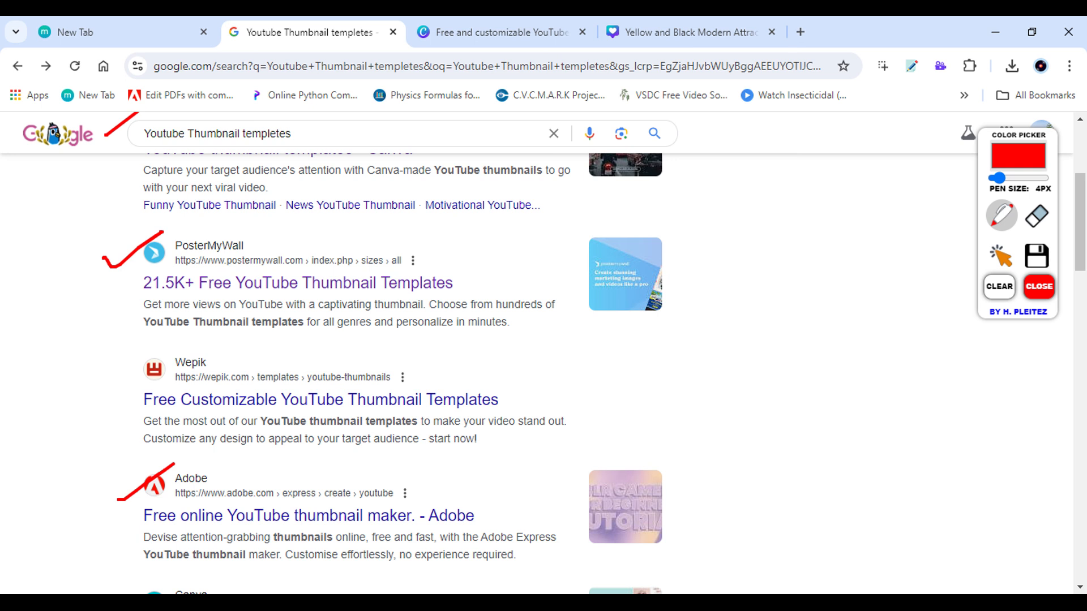
left_click_drag(258, 244, 283, 229)
left_click_drag(485, 516, 528, 488)
left_click_drag(432, 528, 460, 526)
scroll(543, 351, "up", 3)
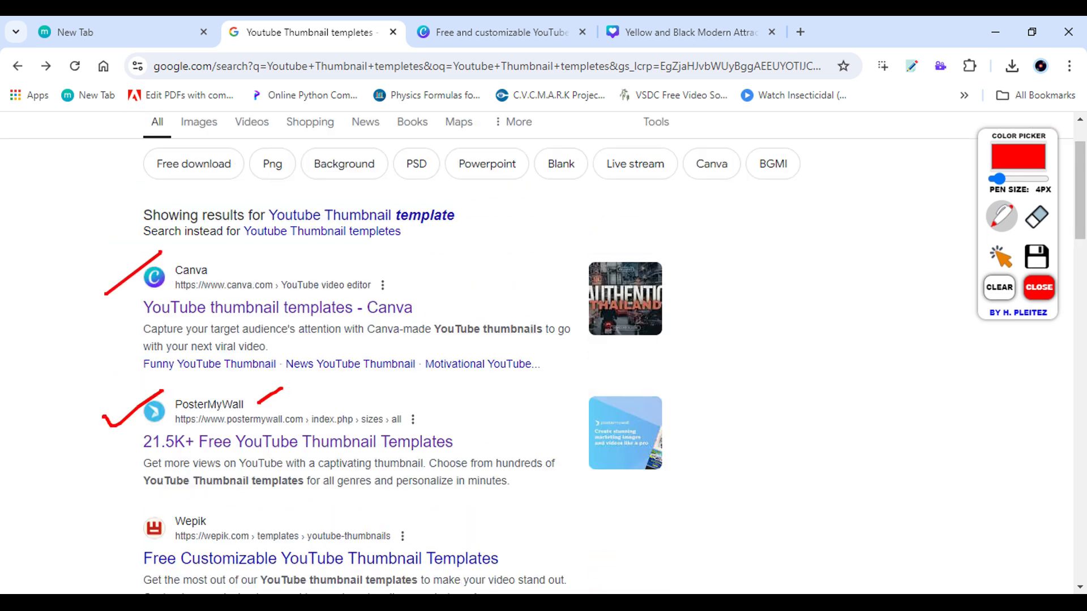
scroll(543, 351, "up", 1)
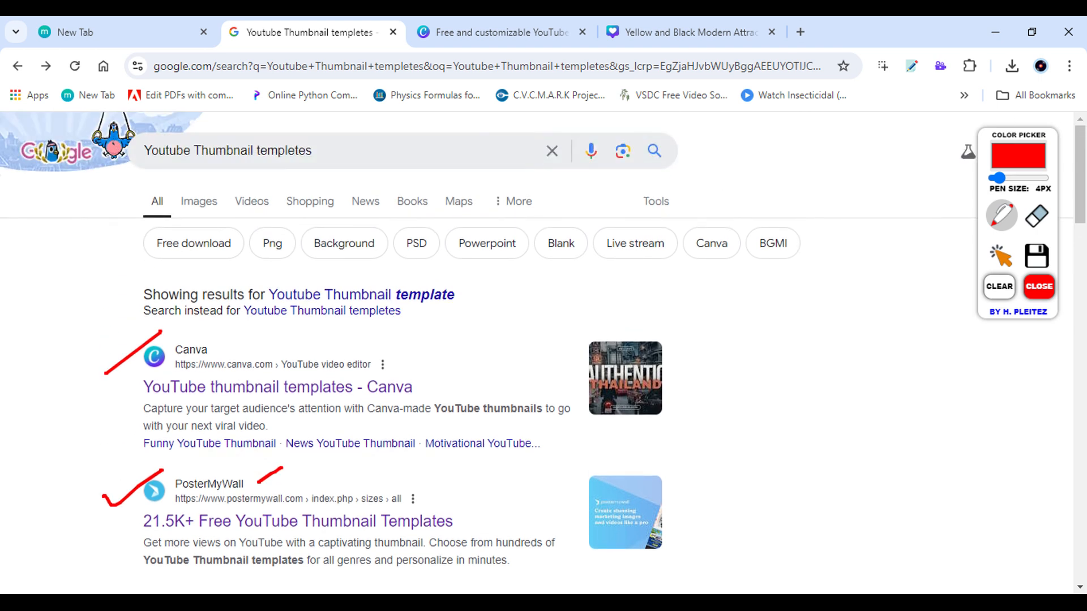
Underline and mark the Canva thumbnail templates result with the pen, clear all drawings and close the annotation tool
left_click_drag(146, 396, 640, 387)
left_click_drag(415, 387, 640, 268)
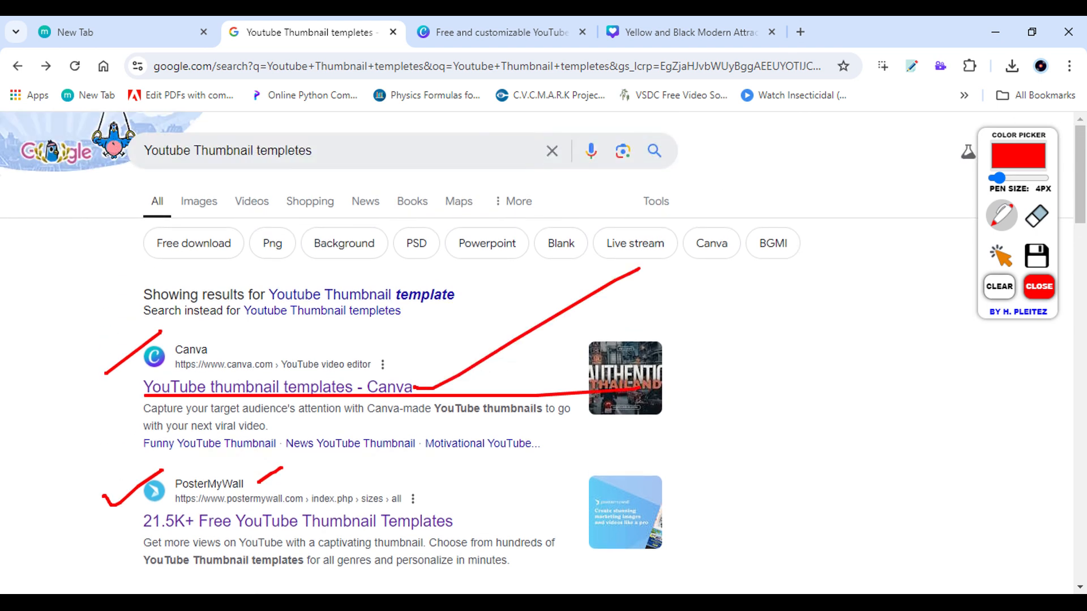
left_click_drag(466, 339, 783, 208)
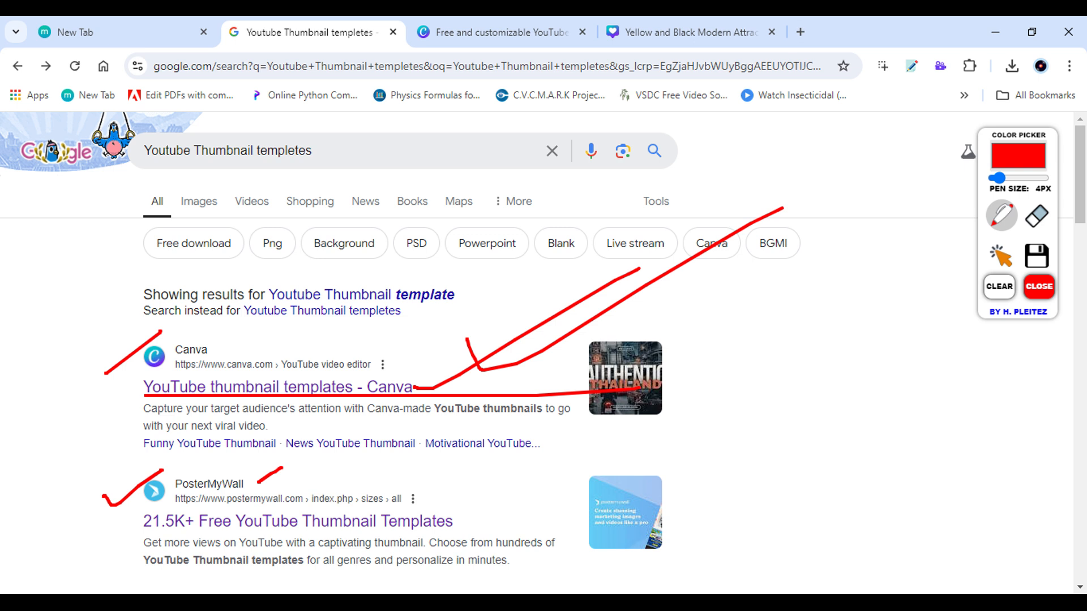
left_click_drag(369, 399, 476, 414)
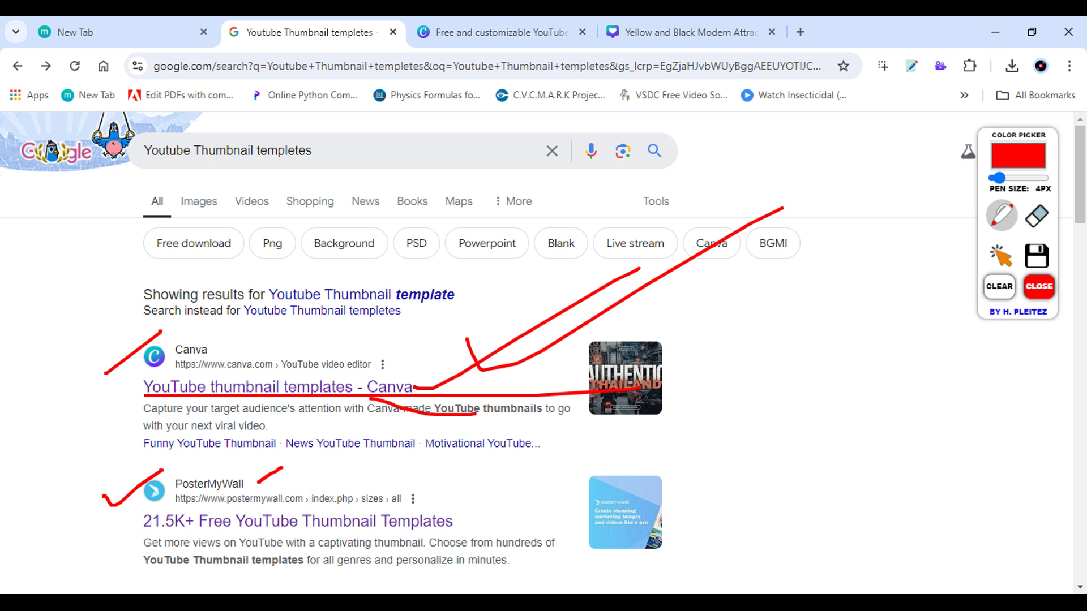
left_click(998, 289)
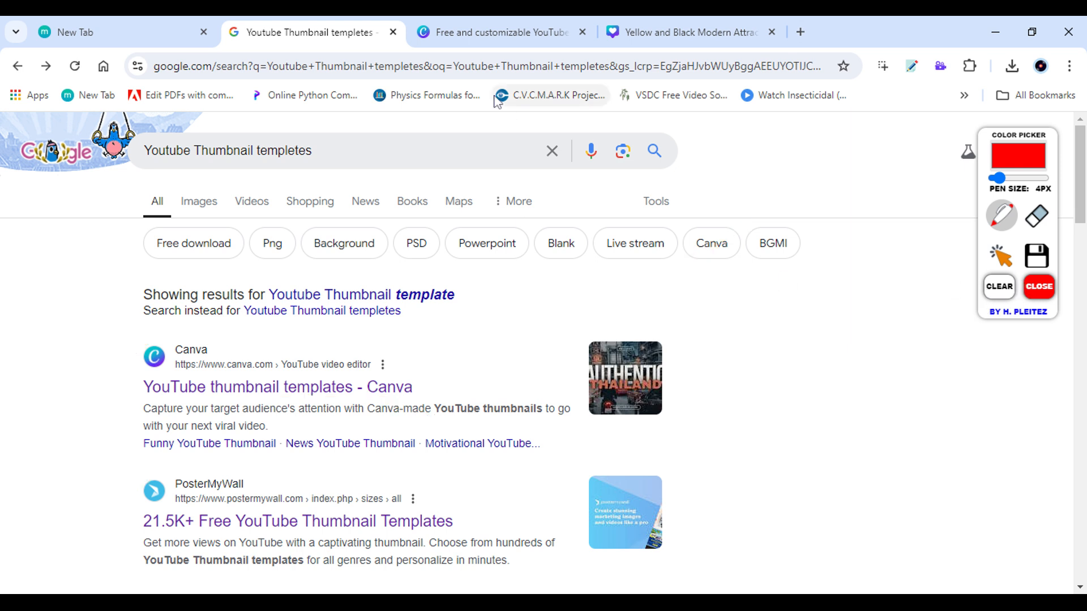
left_click(1027, 288)
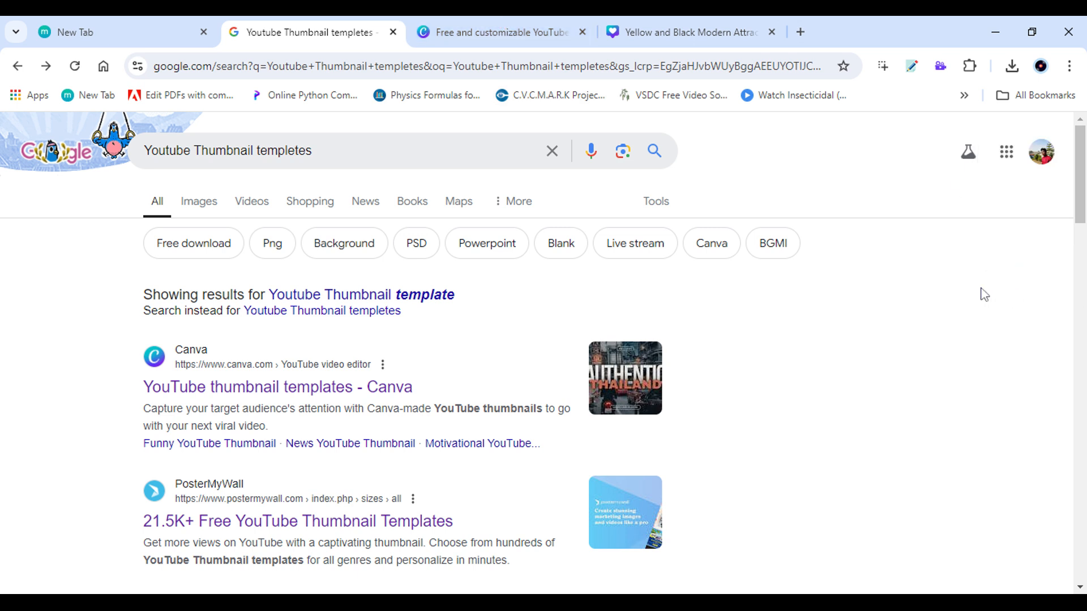
Browse the gallery of YouTube thumbnail templates on Canva for suitable designs
left_click(467, 21)
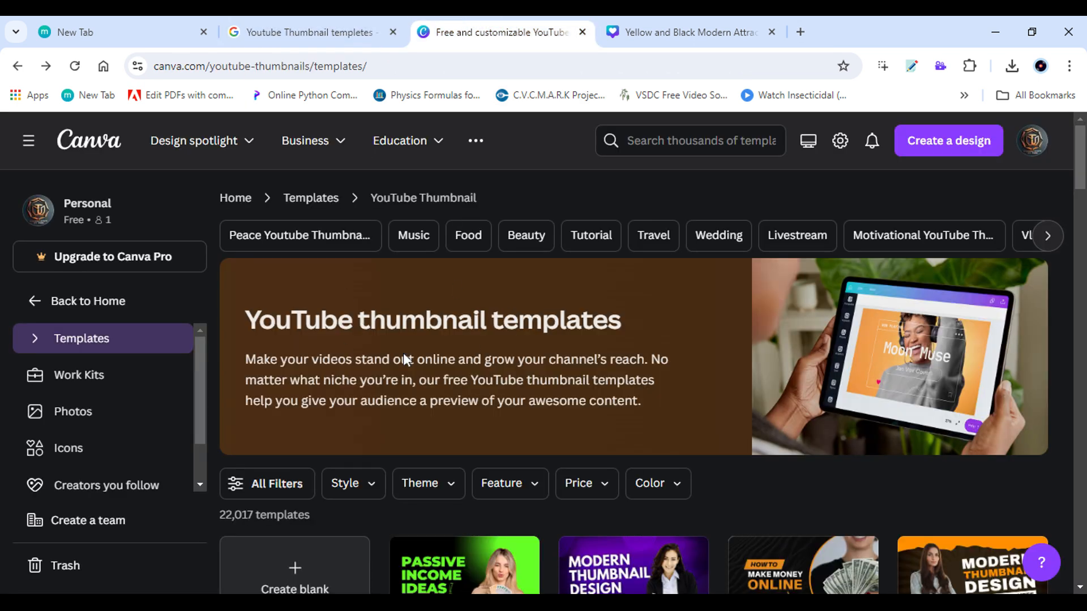
scroll(486, 319, "down", 4)
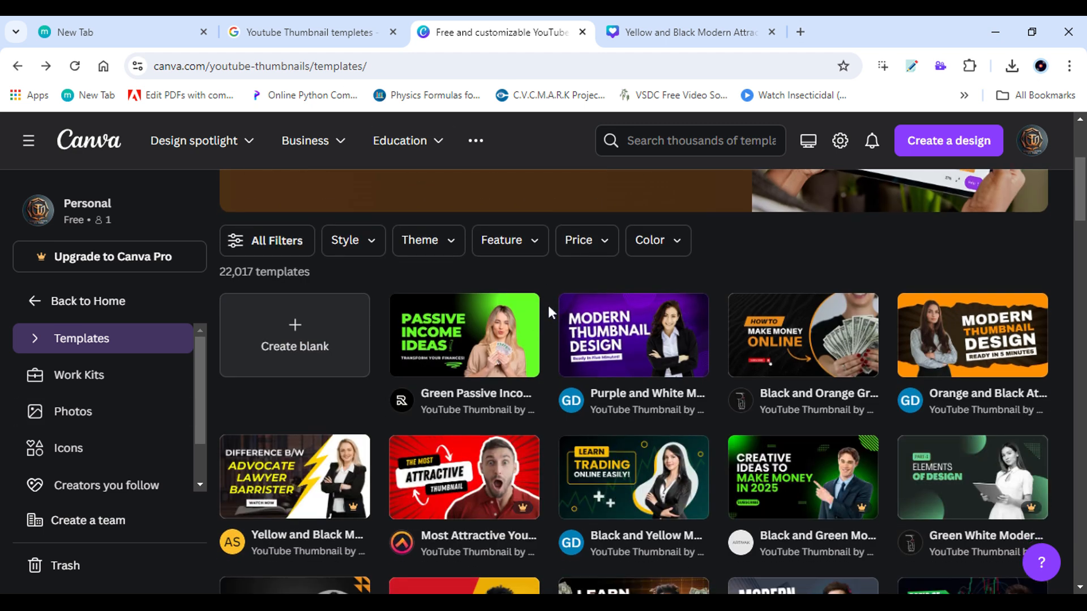
scroll(548, 304, "down", 4)
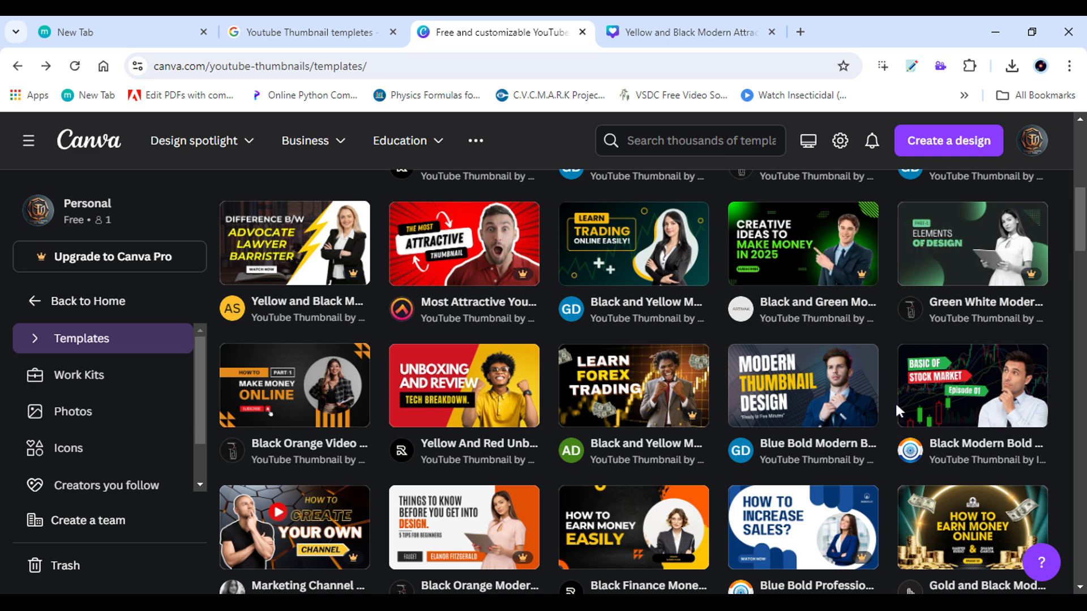
scroll(889, 393, "down", 4)
scroll(679, 377, "down", 1)
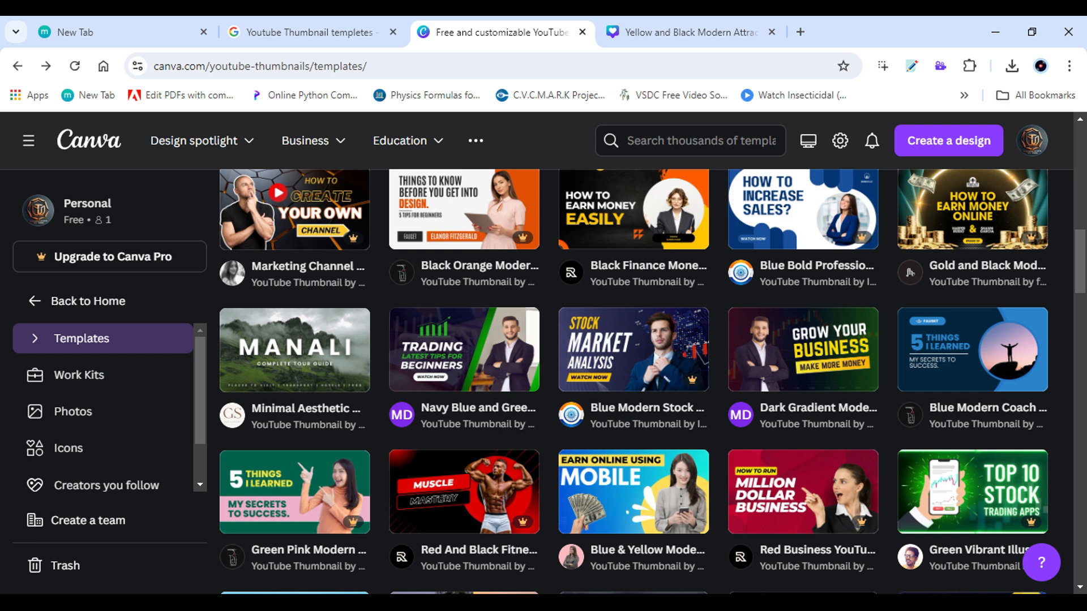
scroll(718, 330, "up", 5)
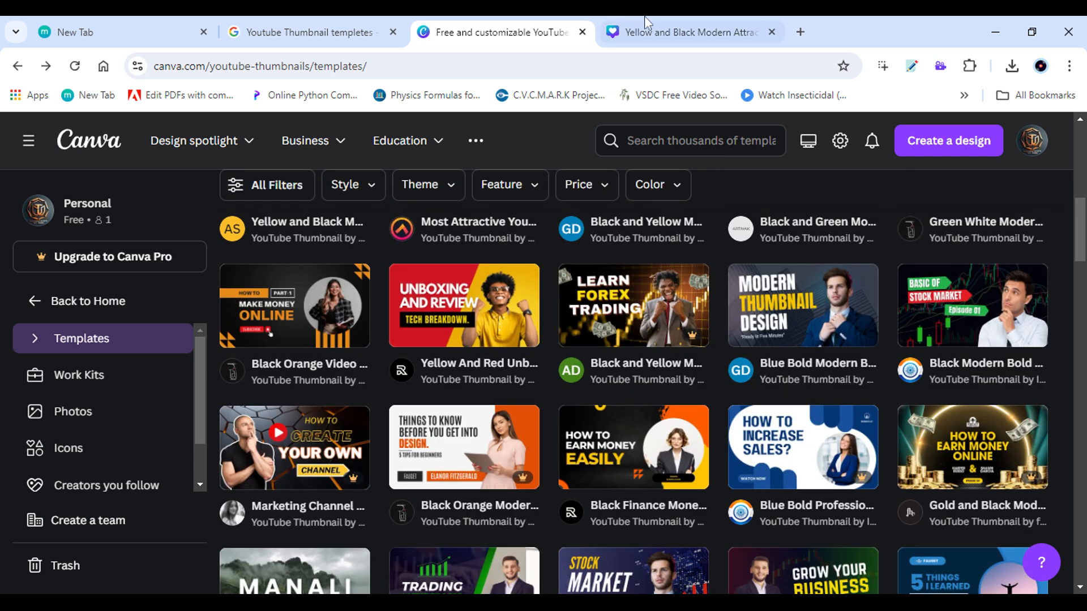
In the Yellow and Black Modern Attractive YouTube Thumbnail design, replace the shocked man's picture with the uploaded portrait in the yellow shirt
left_click(644, 17)
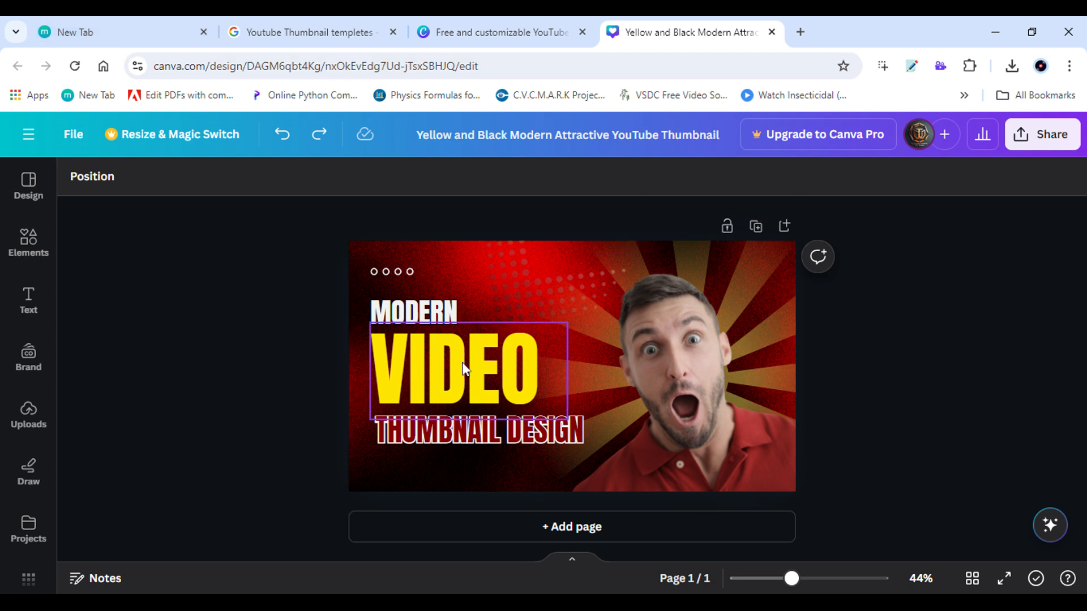
left_click(28, 412)
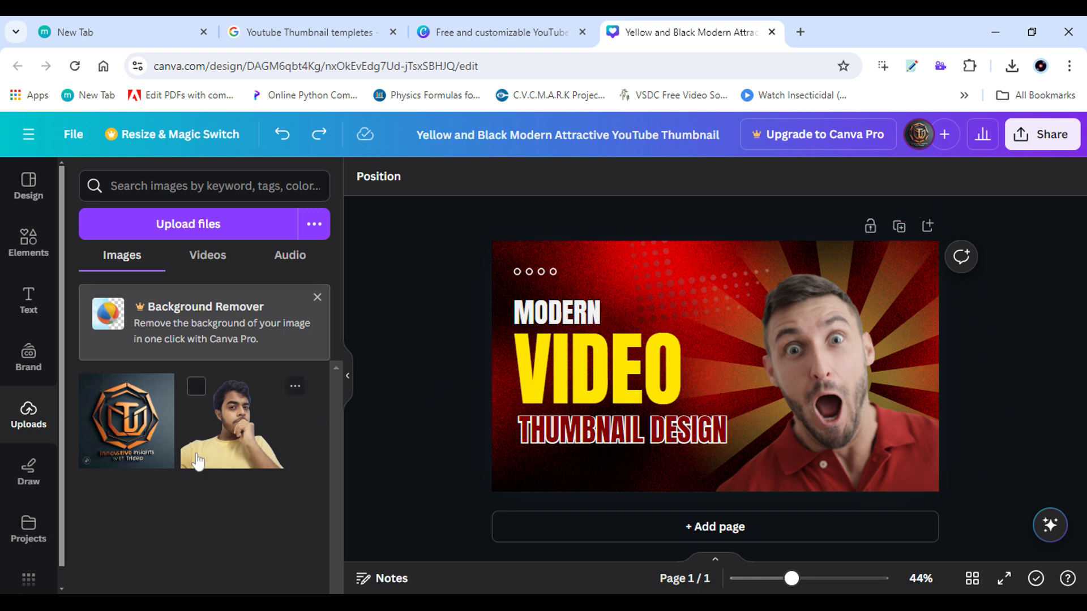
left_click_drag(221, 435, 792, 390)
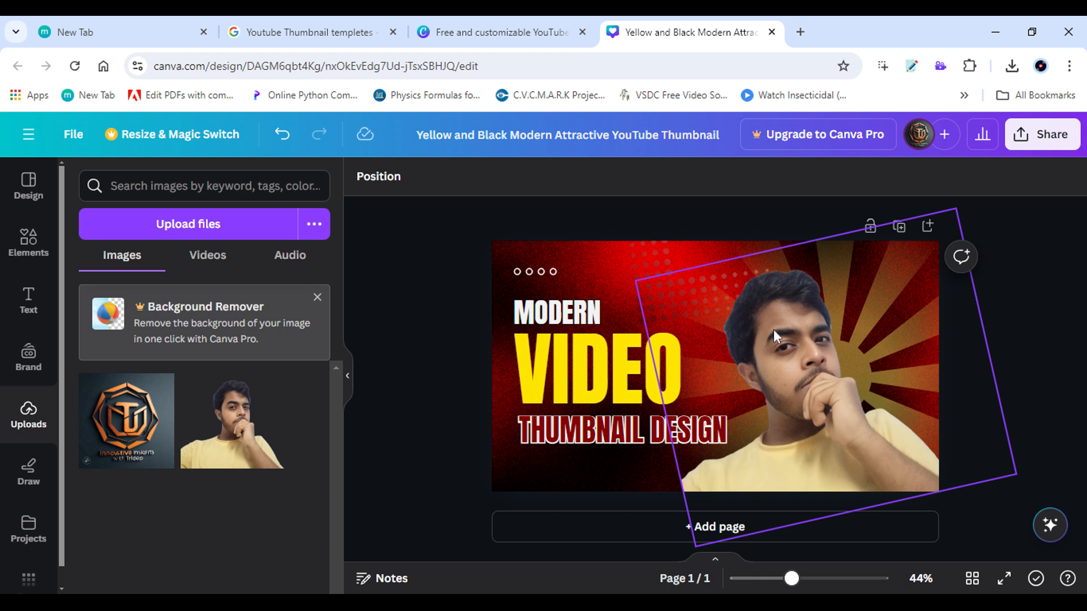
Scale the portrait down and position it in the lower-right corner of the thumbnail, clear of the headline text
left_click_drag(773, 330, 812, 369)
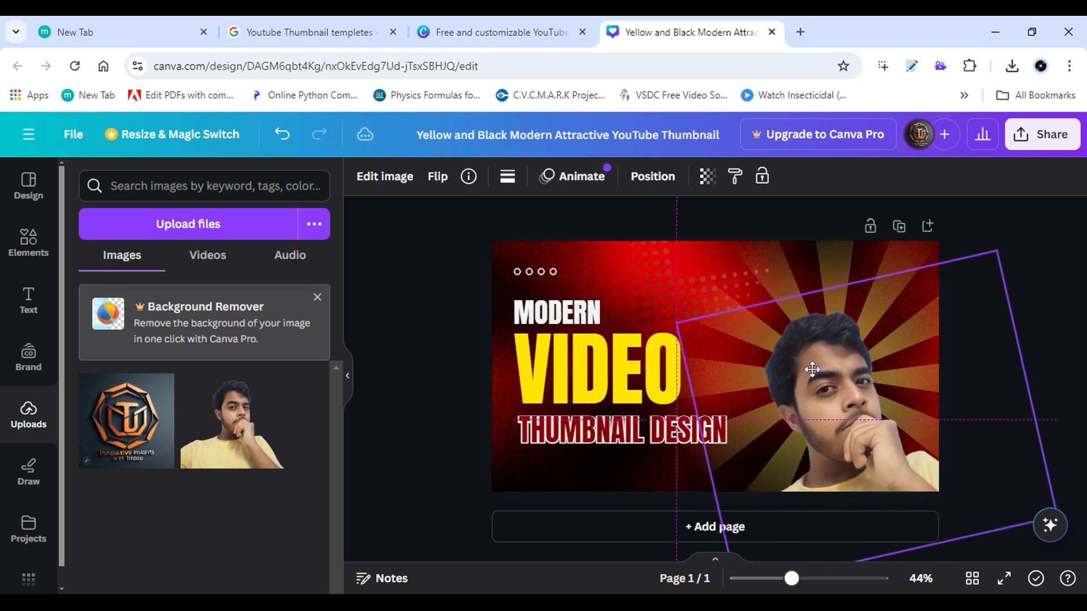
scroll(1018, 440, "down", 1)
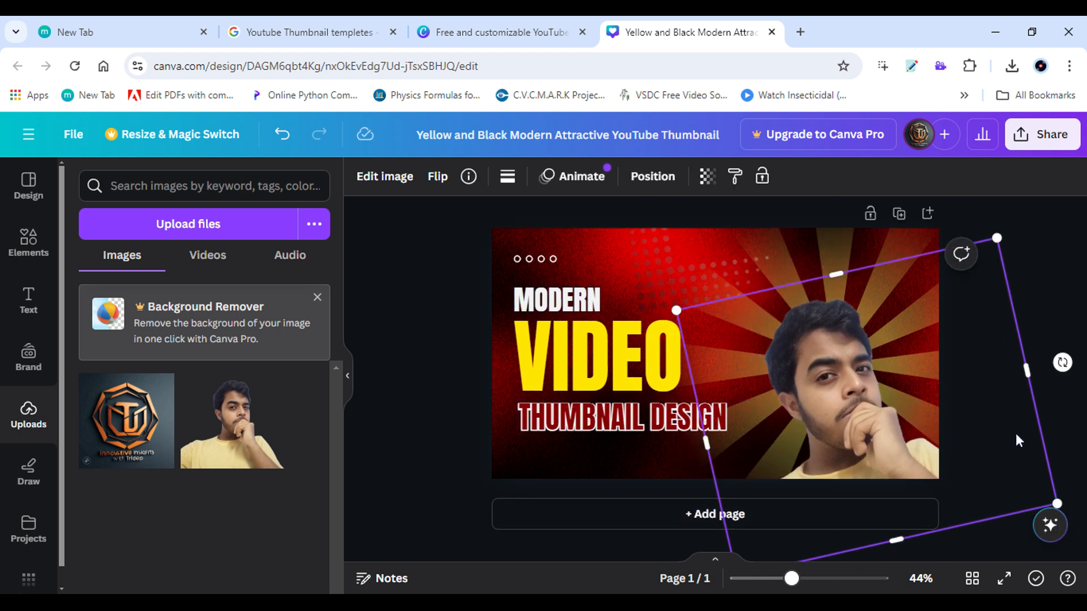
left_click_drag(1056, 473, 990, 406)
left_click_drag(799, 439, 840, 436)
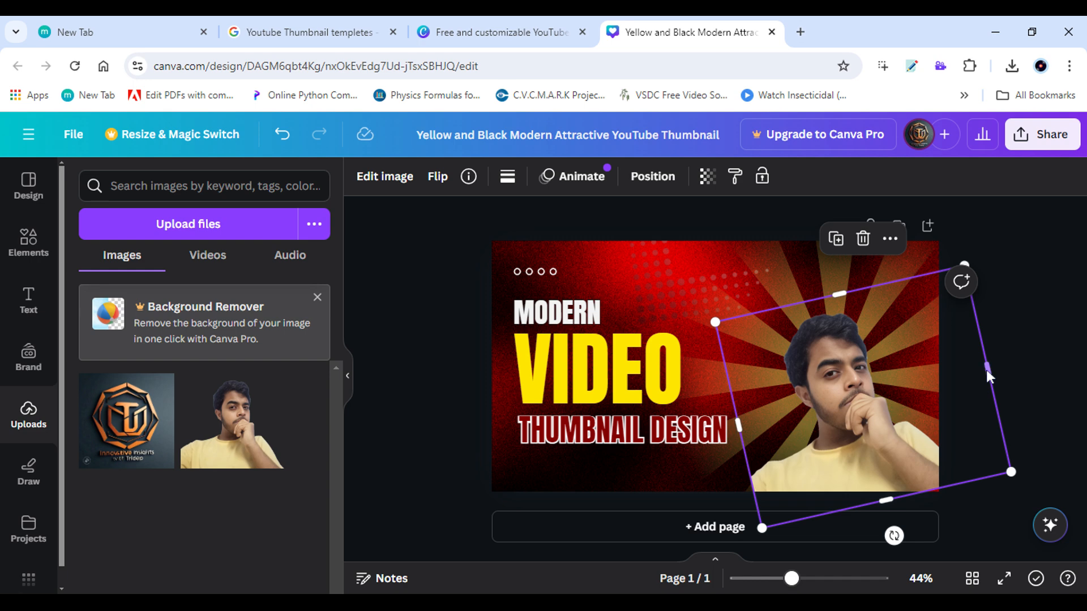
left_click_drag(886, 500, 894, 503)
left_click_drag(867, 453, 873, 454)
left_click_drag(722, 320, 697, 310)
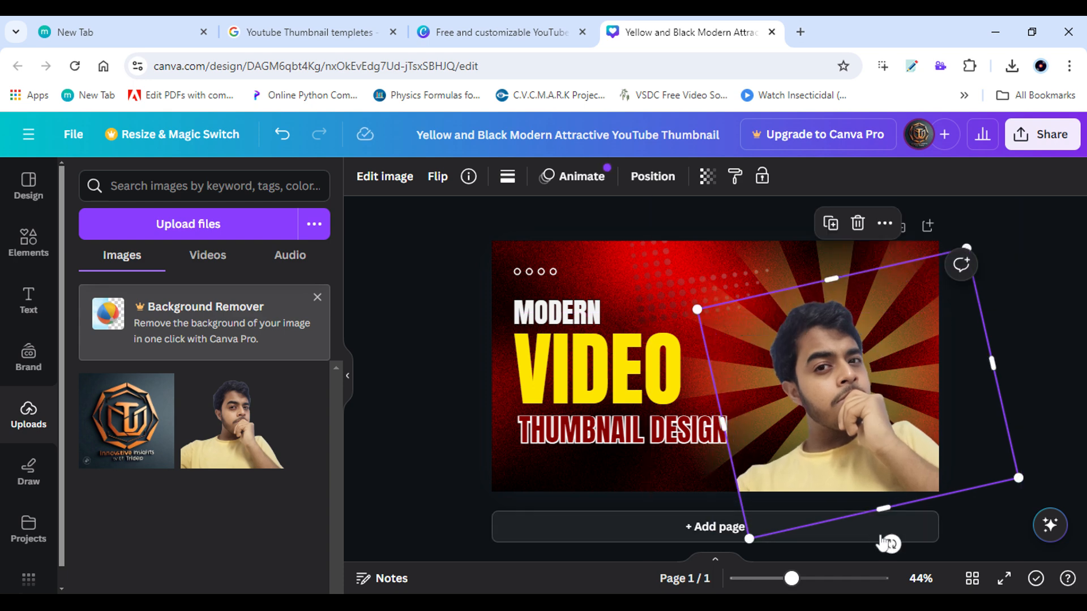
Rotate the portrait slightly further counterclockwise in the thumbnail and deselect it
left_click_drag(891, 543, 892, 537)
left_click_drag(904, 536, 904, 538)
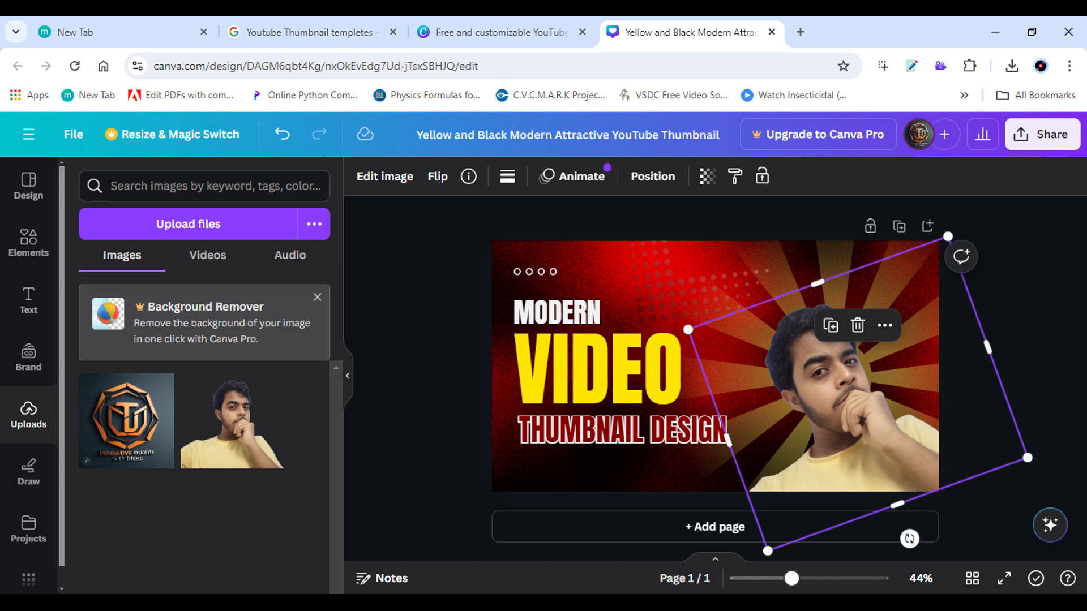
left_click(1052, 348)
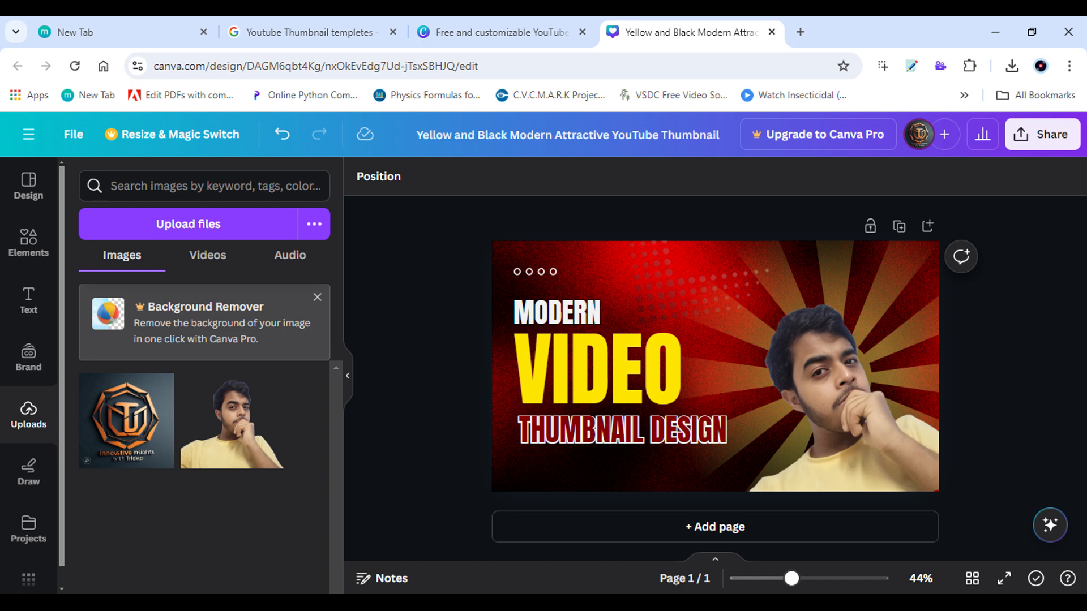
Nudge the portrait to the right in small increments so its shirt fills the thumbnail's lower-right corner
left_click(843, 405)
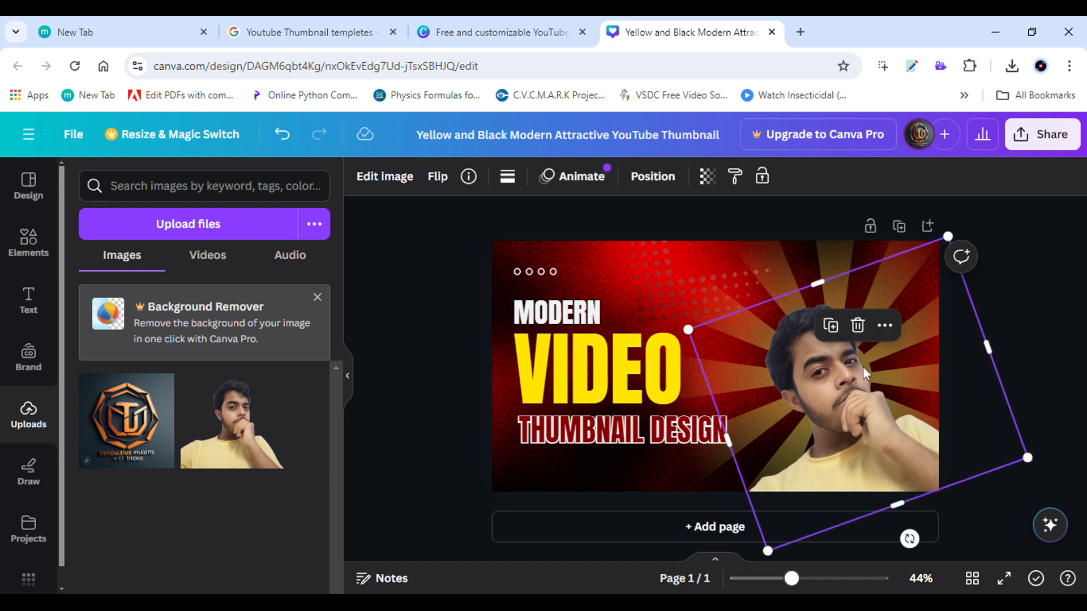
key("Right")
key("Right")
key("Right")
key("Right")
key("Right")
key("Right")
key("Right")
key("Right")
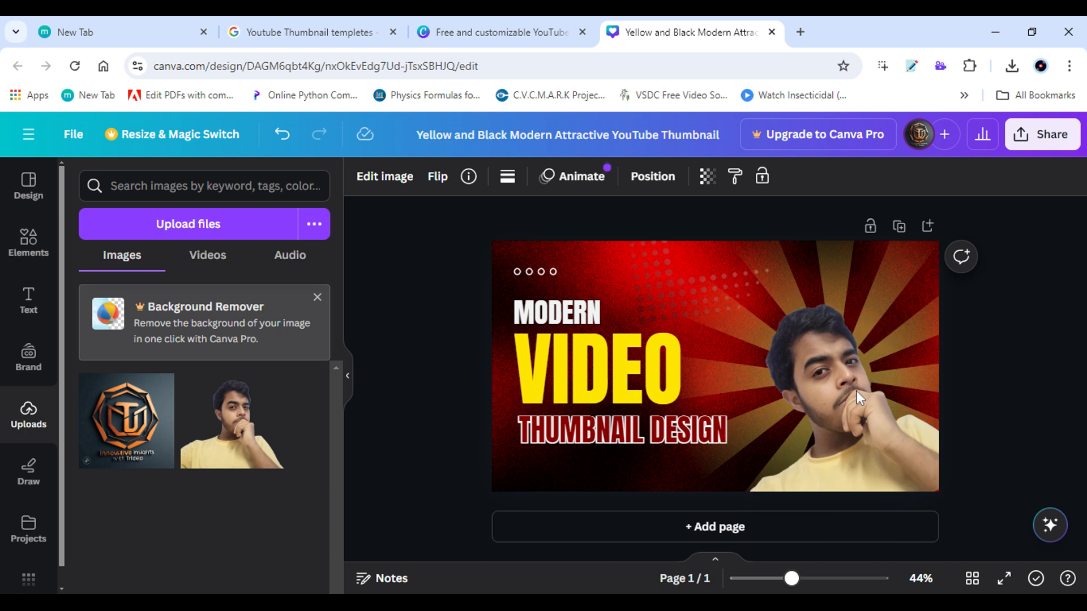
key("Right")
key("Right")
key("Right")
key("Right")
key("Right")
key("Right")
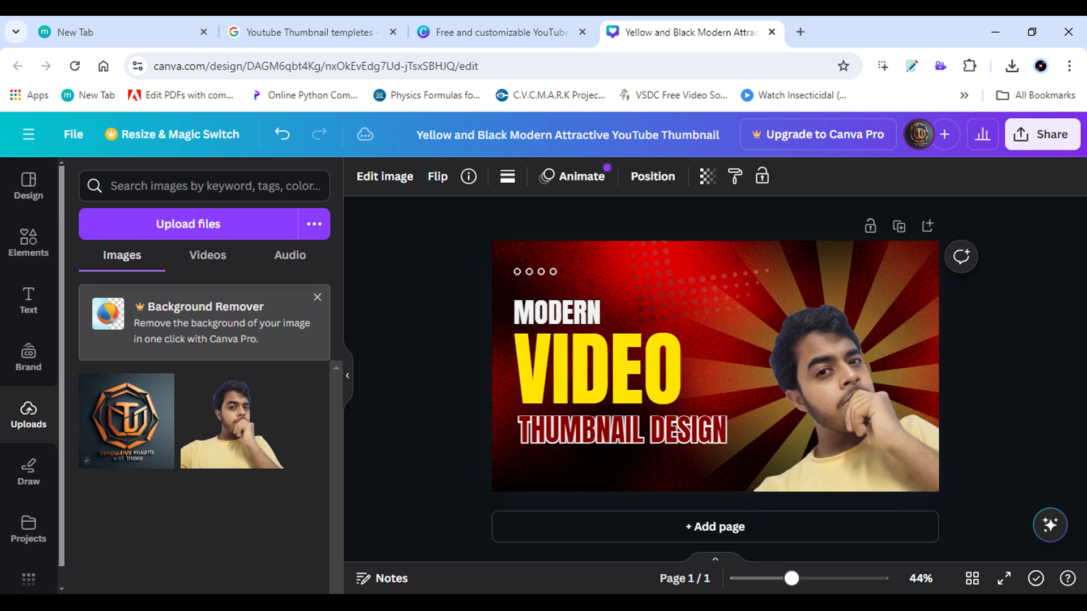
key("Right")
key("Right")
key("Right")
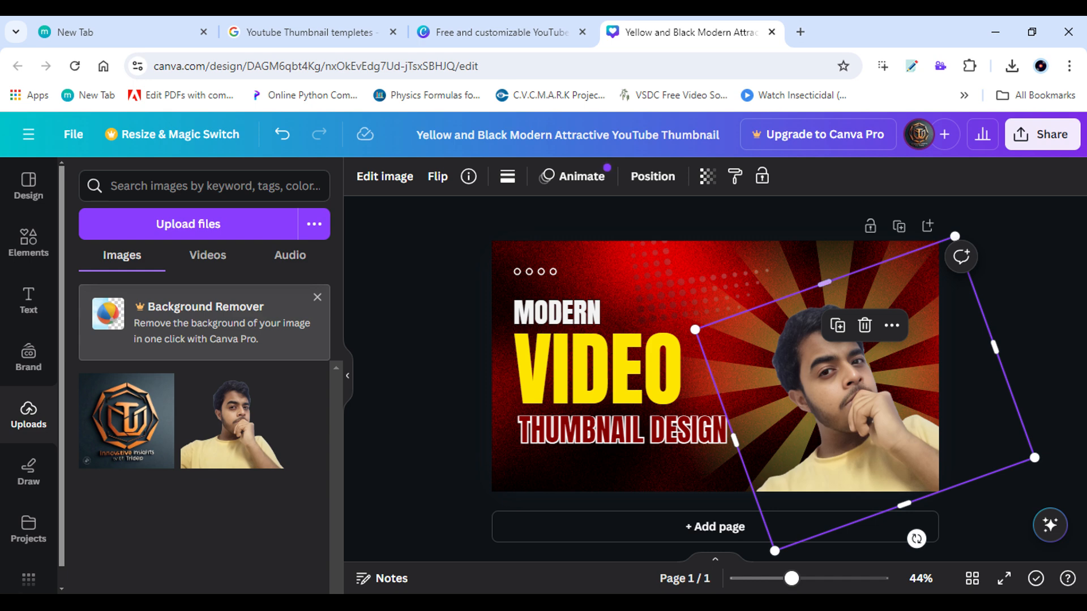
left_click(1052, 313)
Apply the Warm filter Capri to the portrait at full intensity, comparing it with Fresco, and close the filter settings
left_click(776, 375)
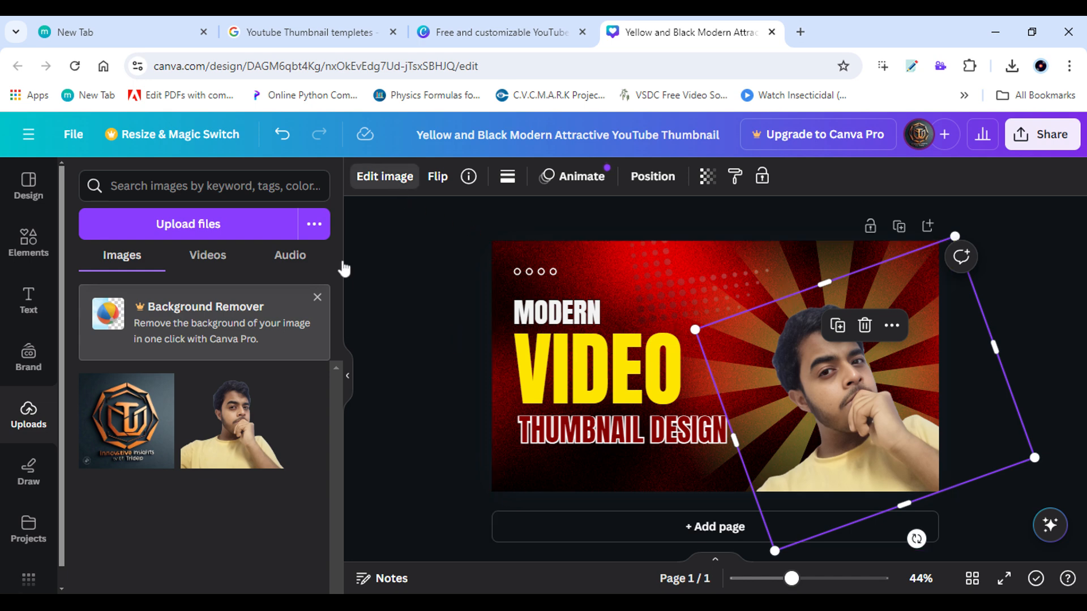
left_click(380, 180)
scroll(223, 462, "down", 3)
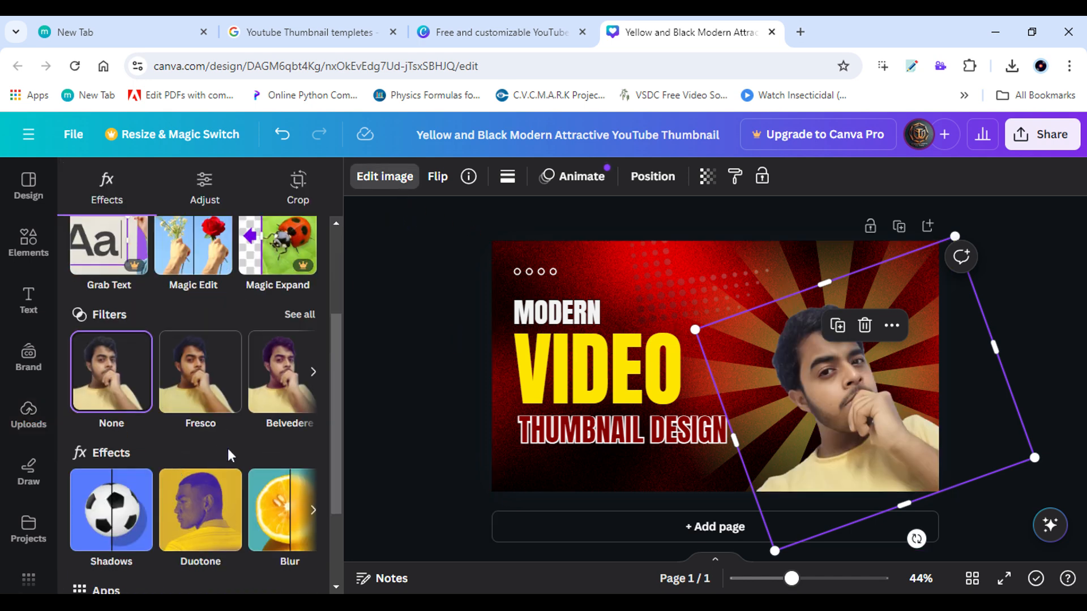
left_click(305, 317)
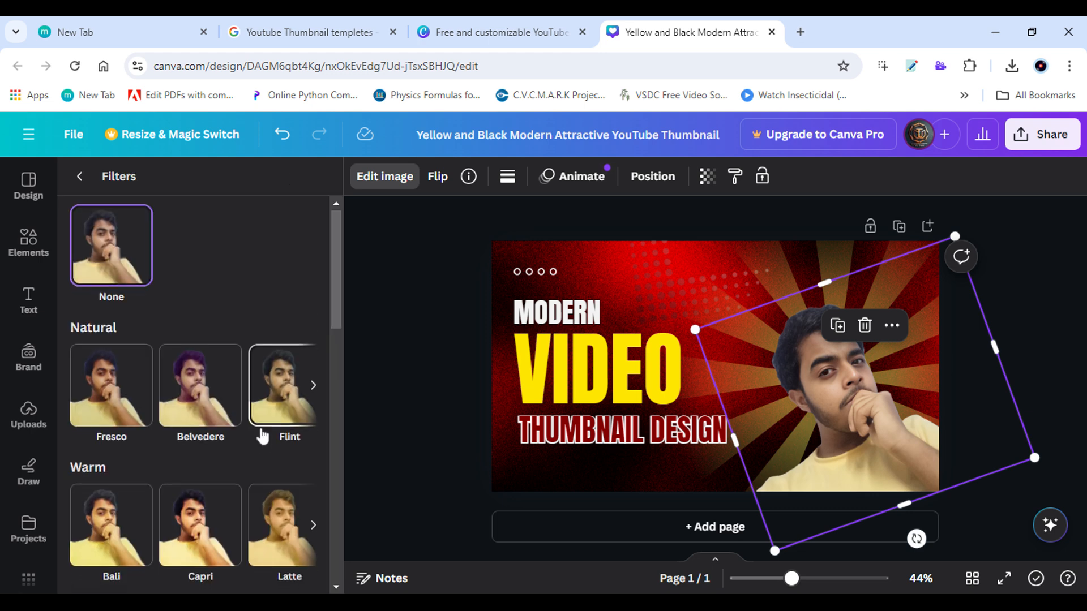
scroll(237, 419, "down", 3)
left_click(204, 405)
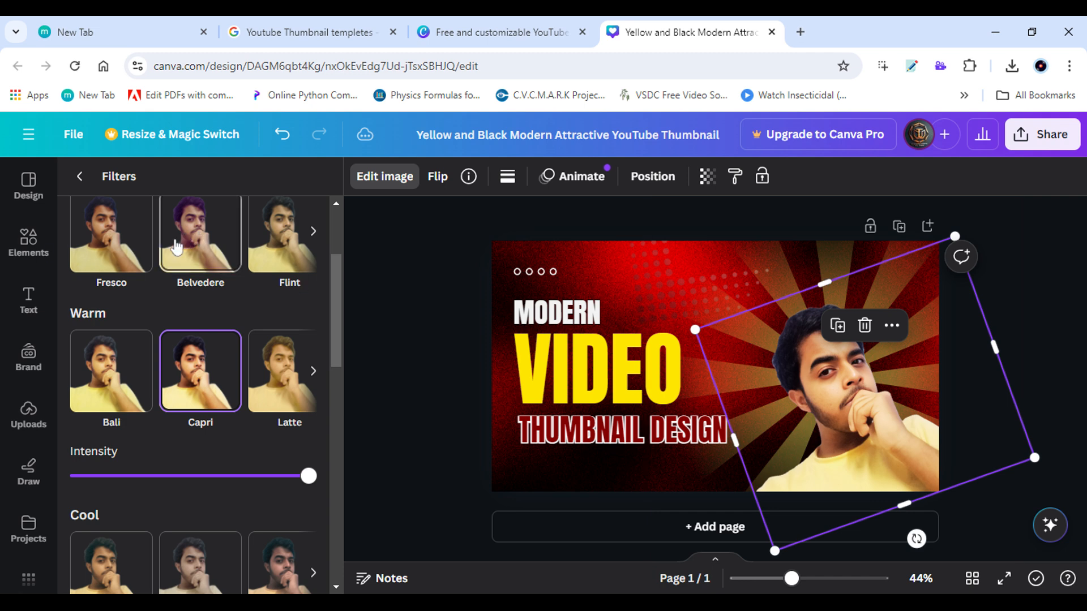
left_click(113, 252)
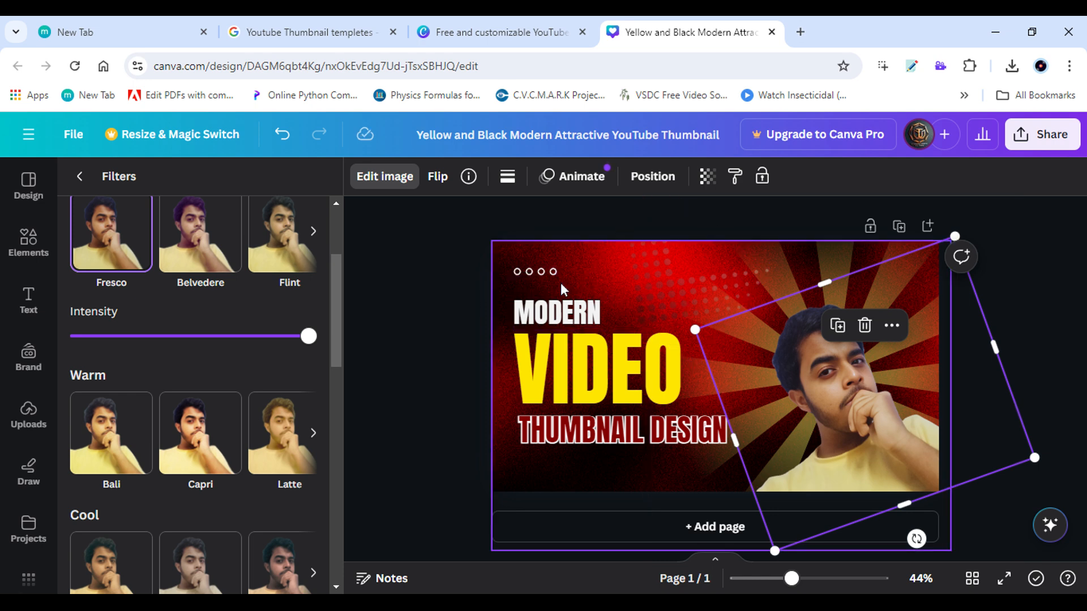
left_click(182, 433)
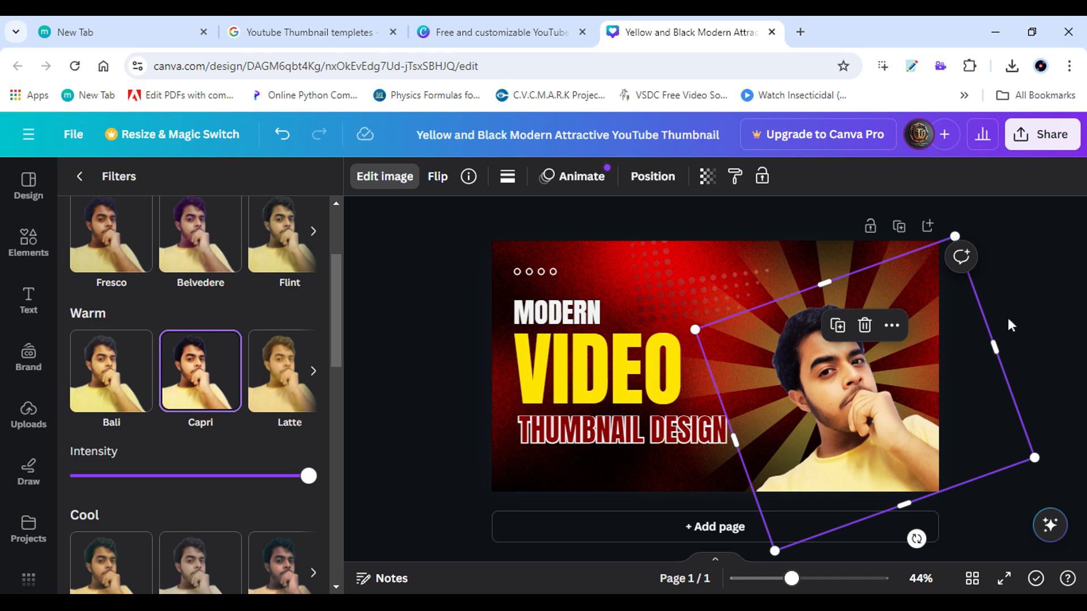
left_click(1032, 340)
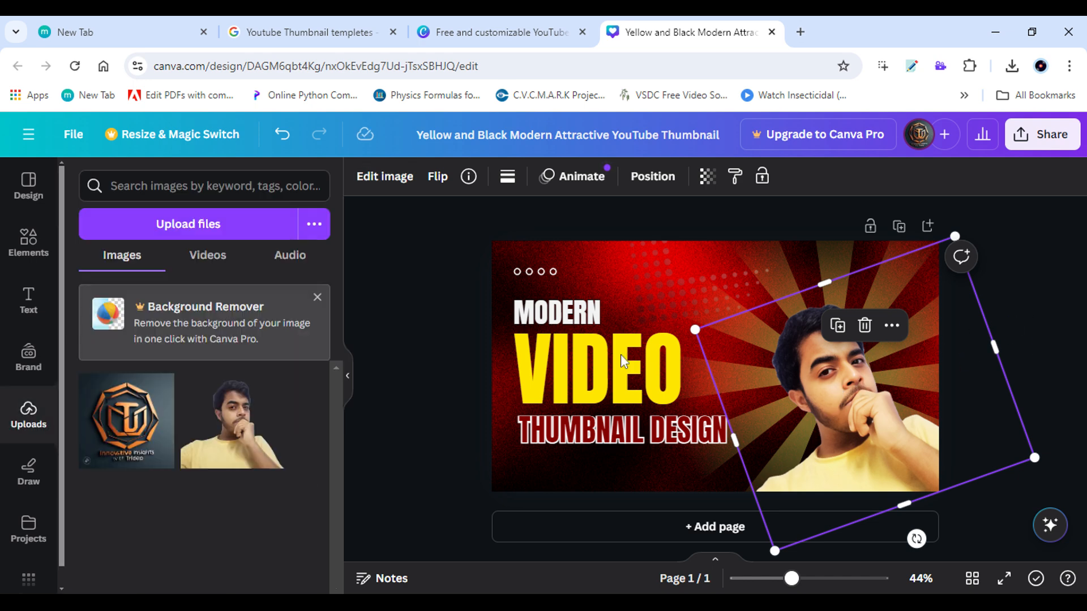
left_click(348, 373)
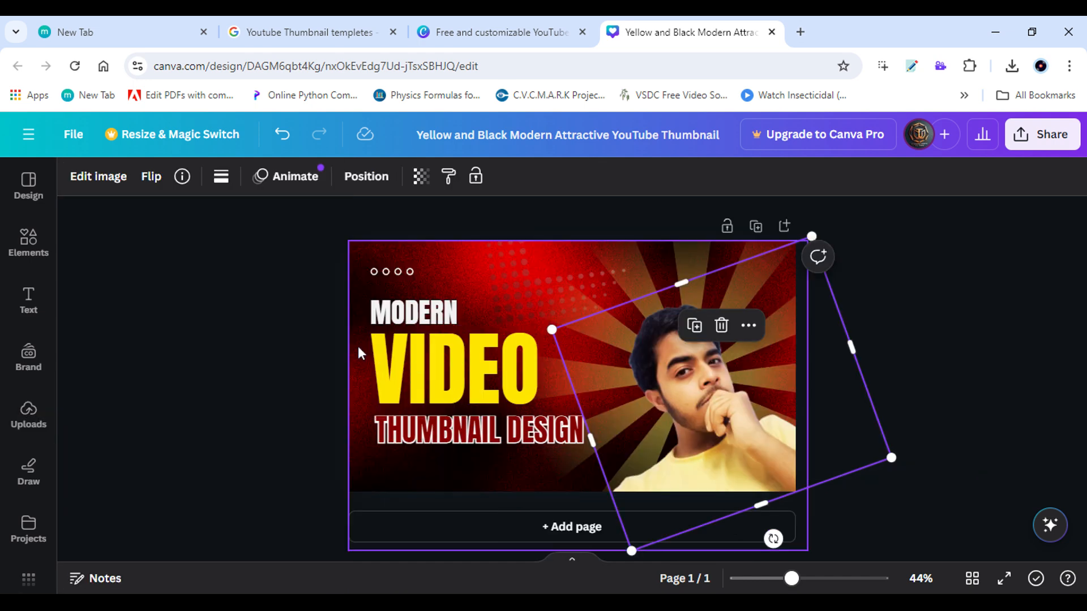
left_click(375, 346)
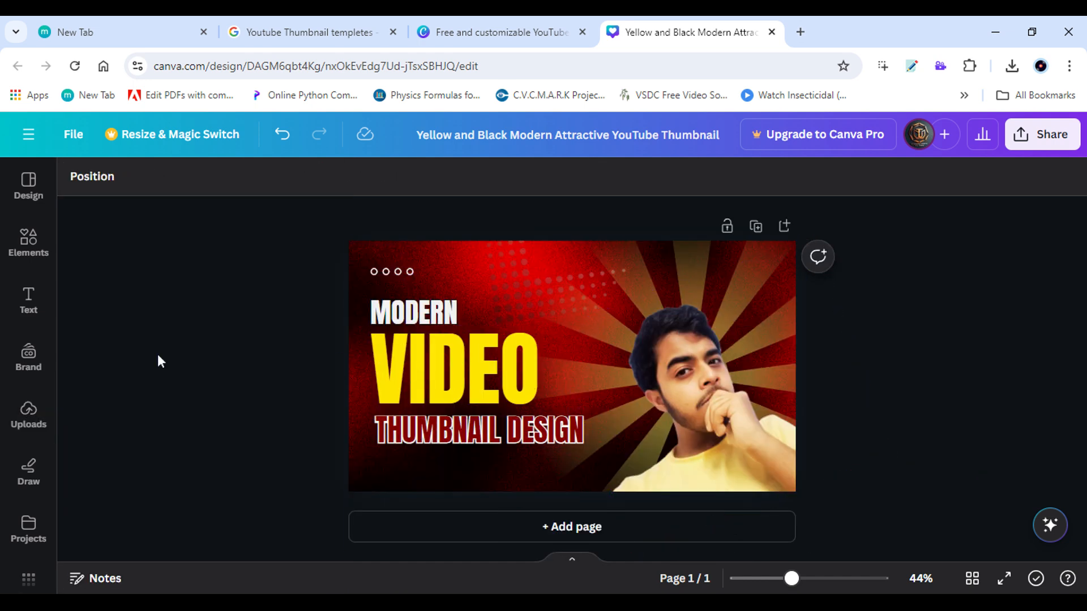
left_click(28, 414)
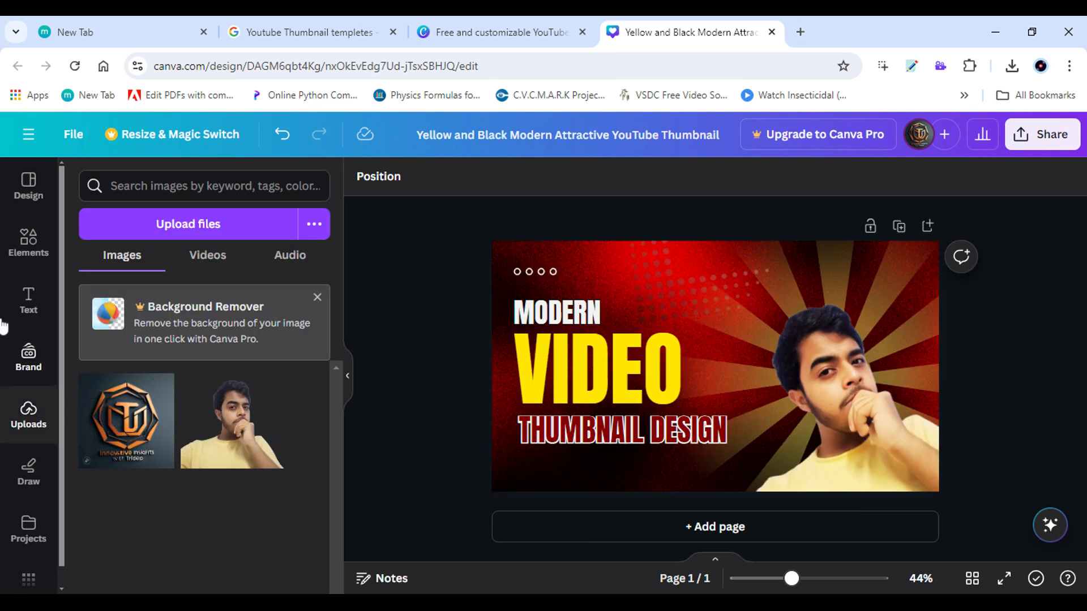
Add a circular frame from the elements library to the thumbnail and fill it with the uploaded logo image
left_click(27, 240)
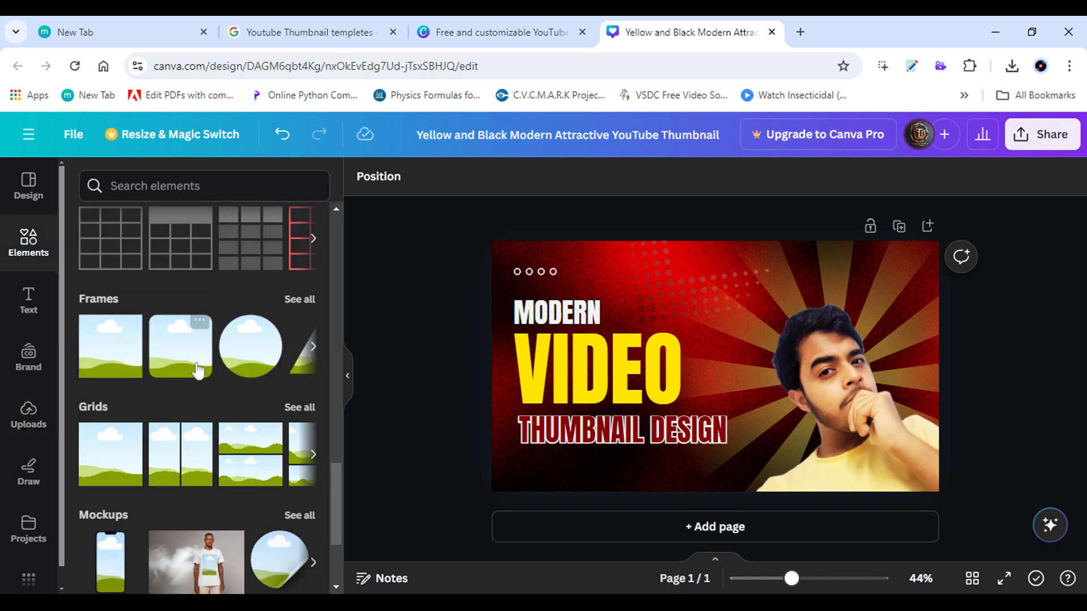
scroll(108, 342, "up", 5)
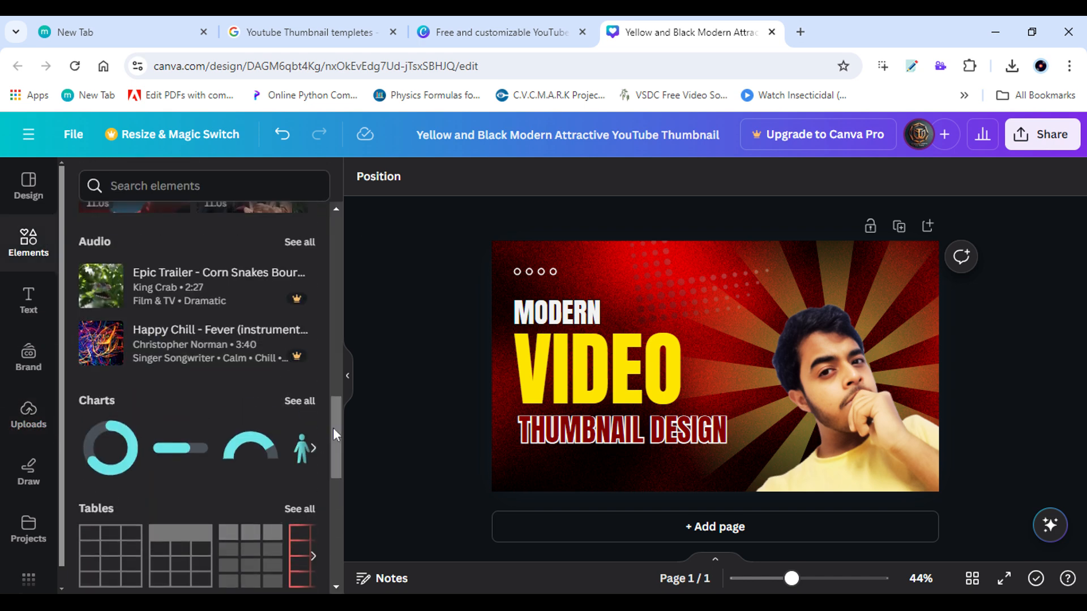
scroll(332, 427, "up", 8)
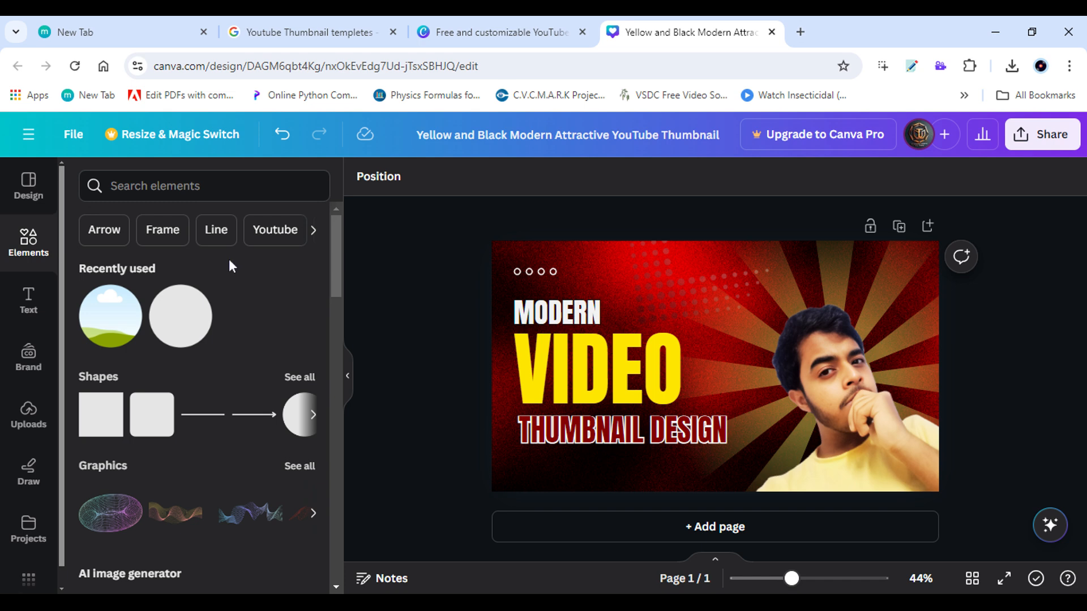
left_click_drag(336, 264, 310, 535)
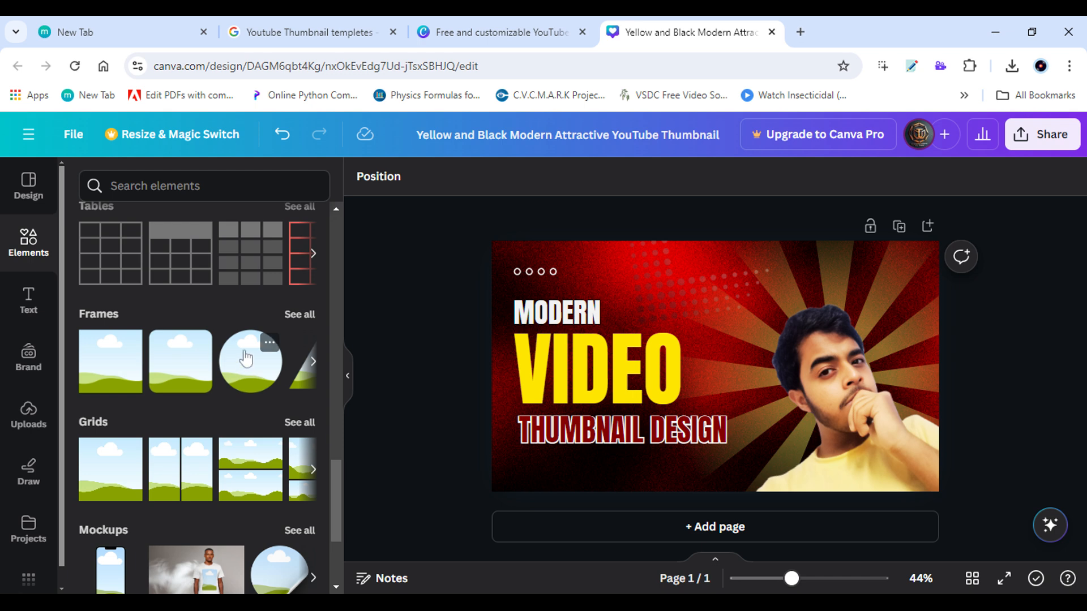
scroll(245, 356, "down", 2)
scroll(247, 317, "up", 2)
left_click_drag(240, 387, 713, 343)
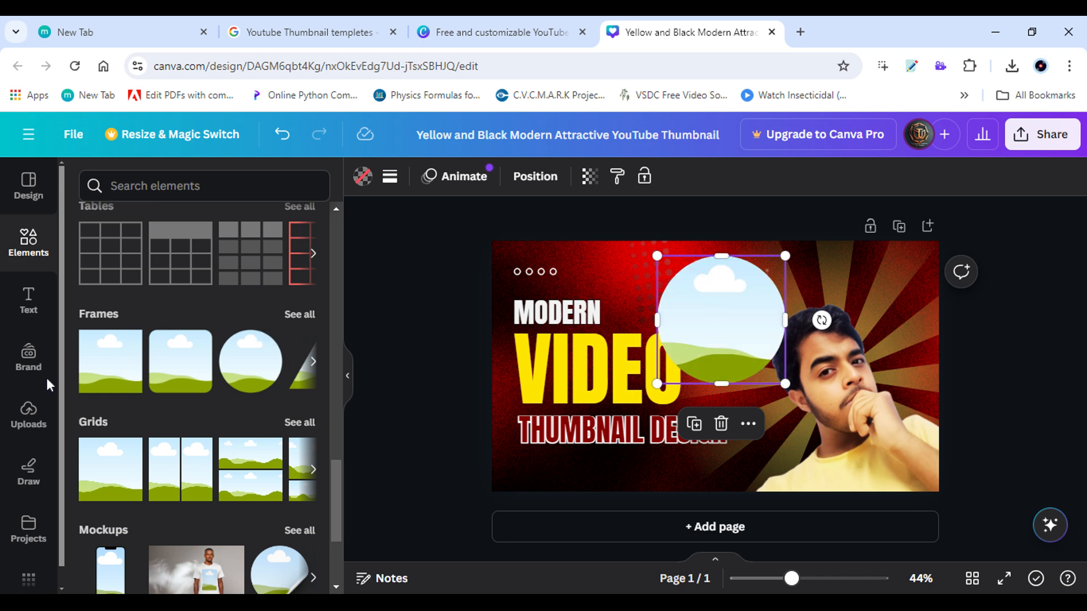
left_click(28, 415)
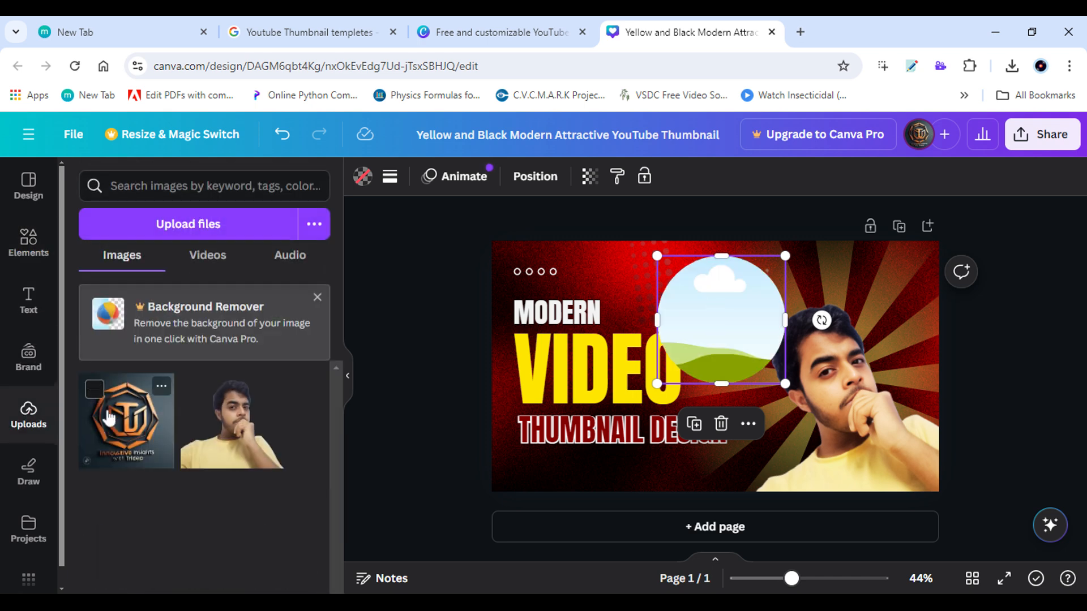
left_click_drag(129, 421, 695, 317)
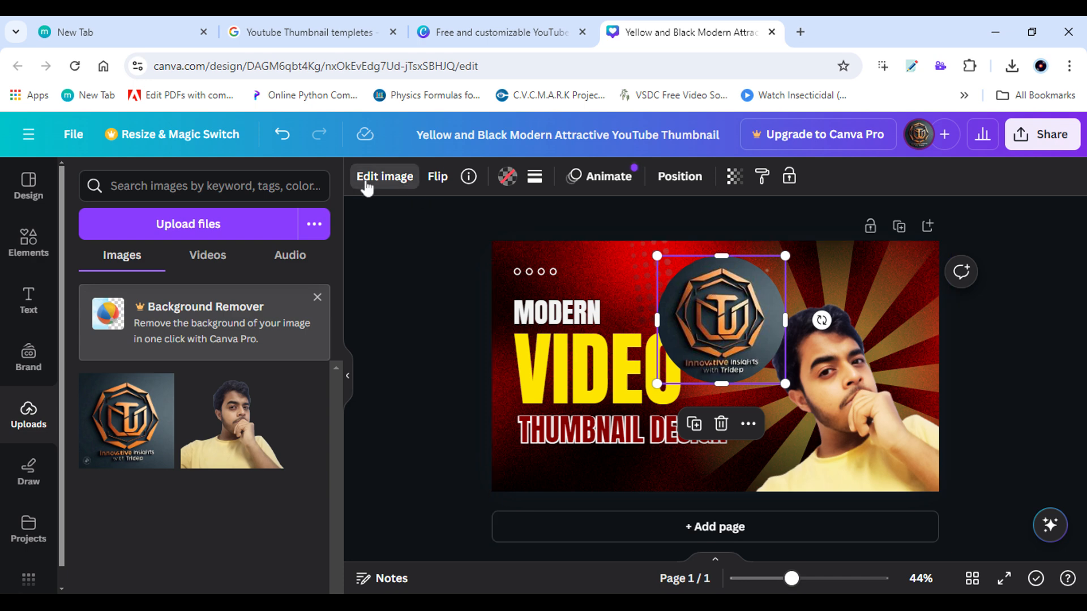
Crop the logo by enlarging and repositioning it inside the circular frame, so the emblem fills the circle without the lettering below
left_click(403, 191)
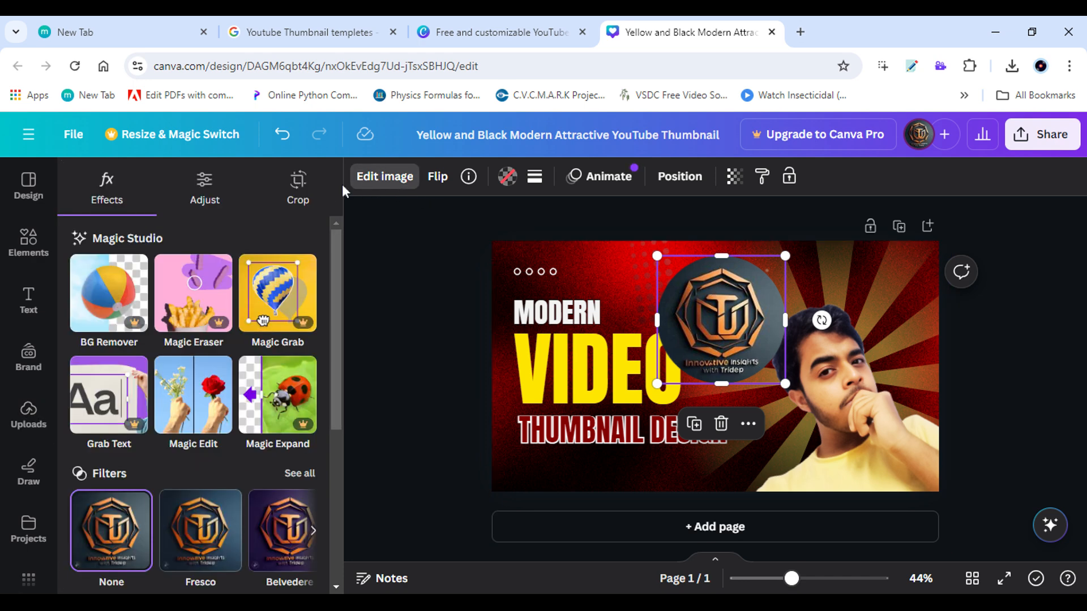
left_click(294, 205)
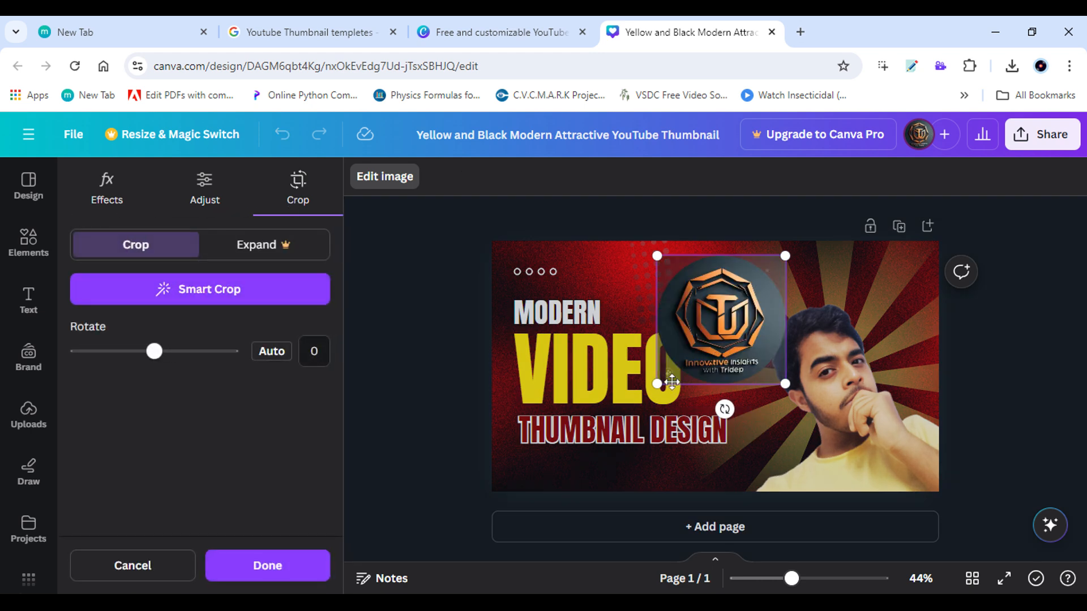
left_click_drag(662, 387, 643, 439)
left_click_drag(704, 339, 721, 328)
left_click_drag(807, 253, 814, 245)
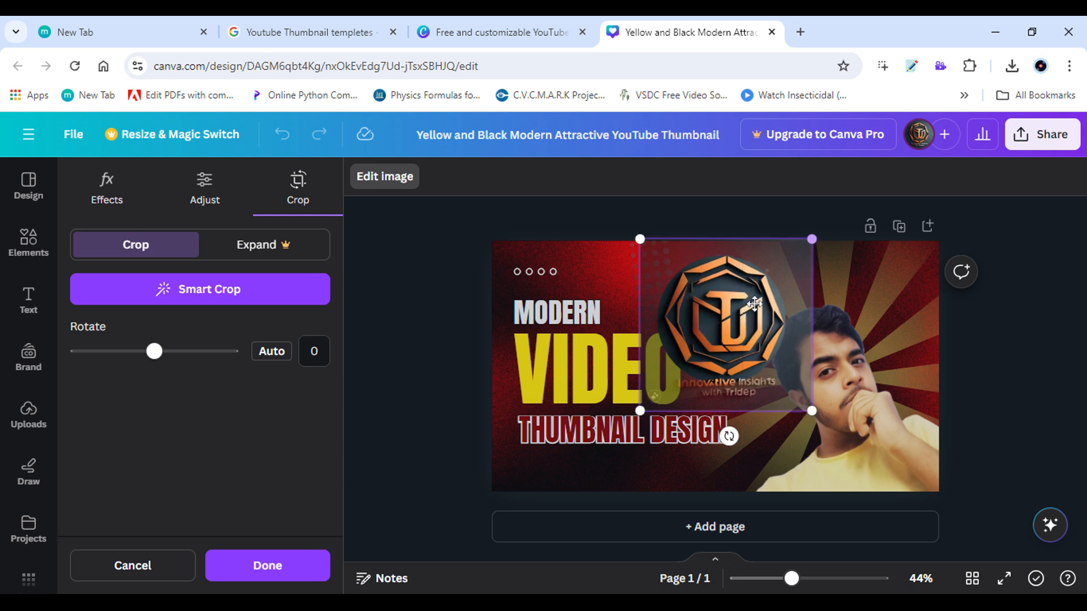
left_click_drag(739, 319, 736, 319)
left_click(441, 312)
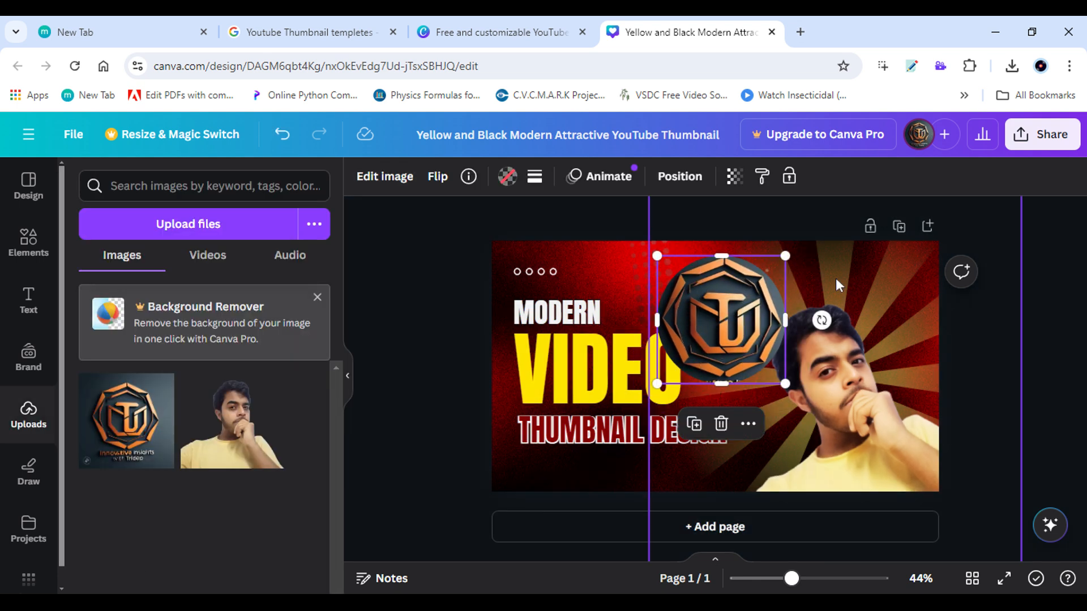
Scale the circular logo down to a small badge and place it in the thumbnail's upper-right corner
left_click_drag(785, 383, 884, 298)
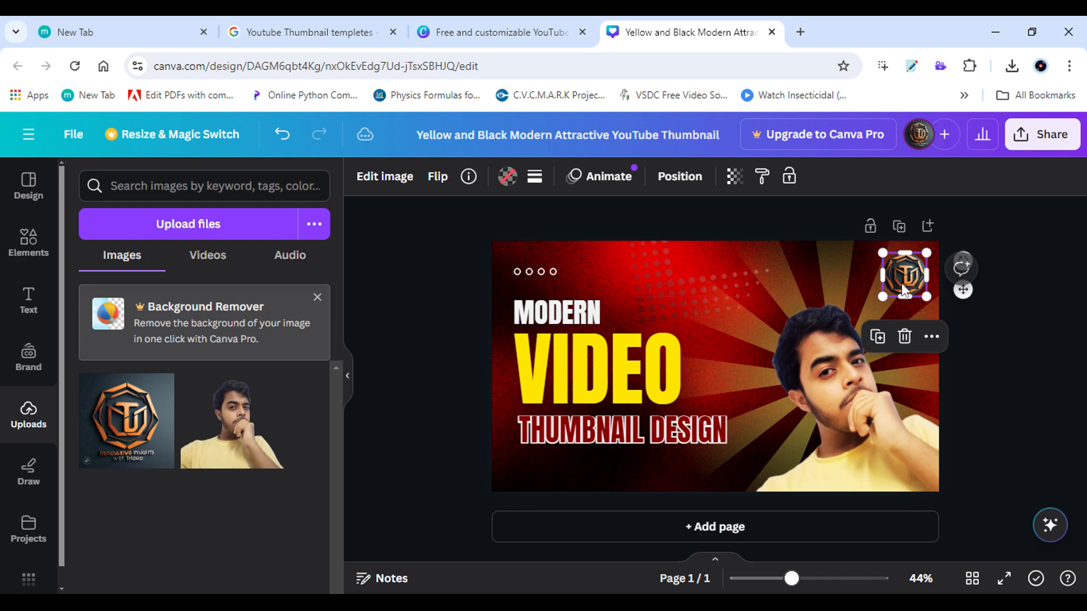
left_click(1005, 253)
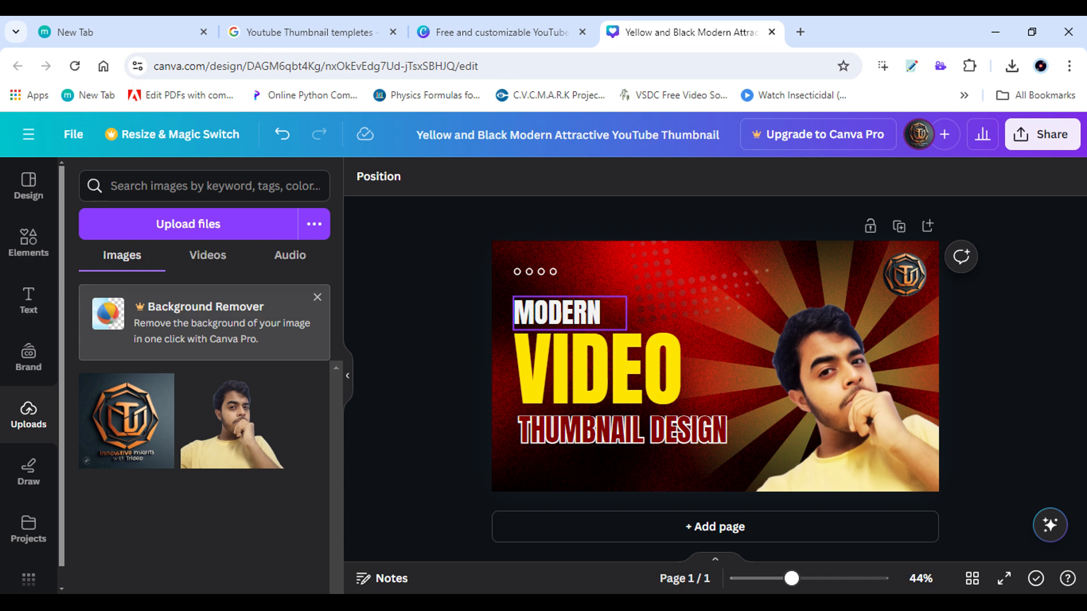
Replace the yellow headline word VIDEO with YOUTUBE and widen its text box so the word fits on one line
left_click(556, 312)
left_click(557, 312)
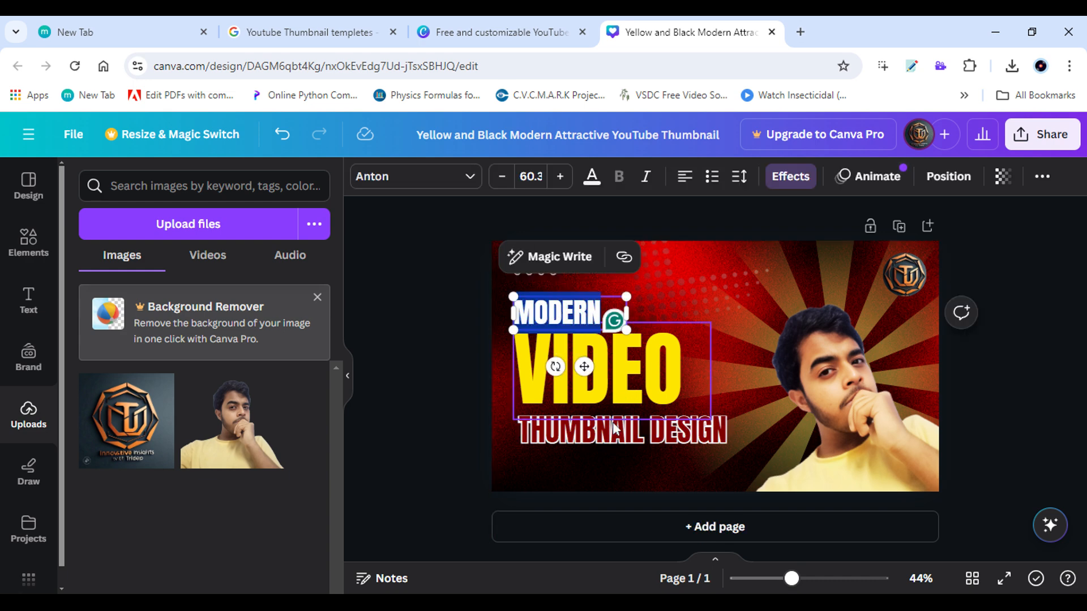
double_click(623, 379)
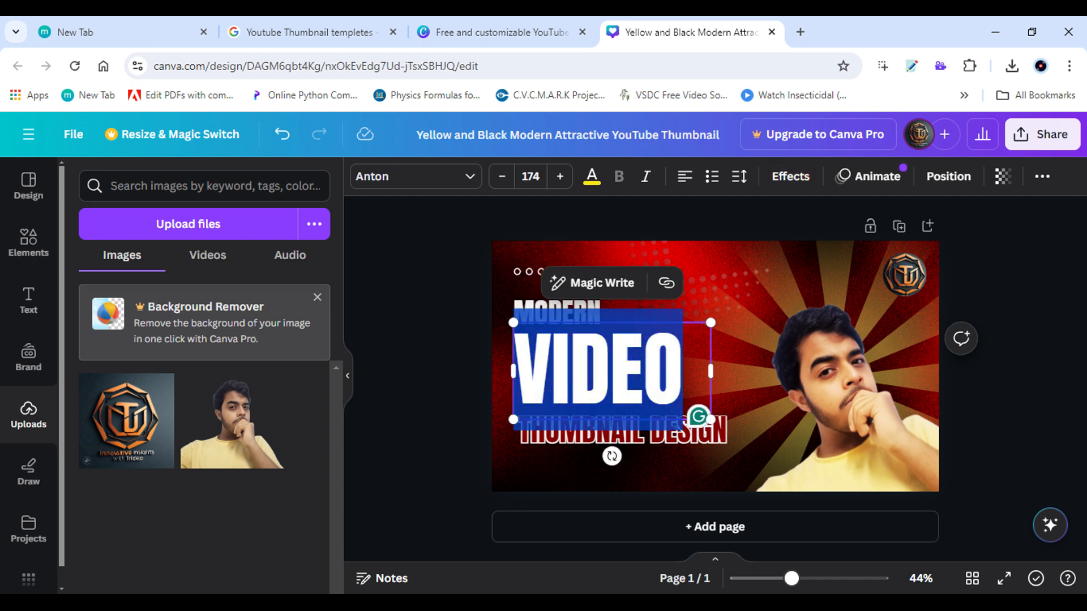
type("Y")
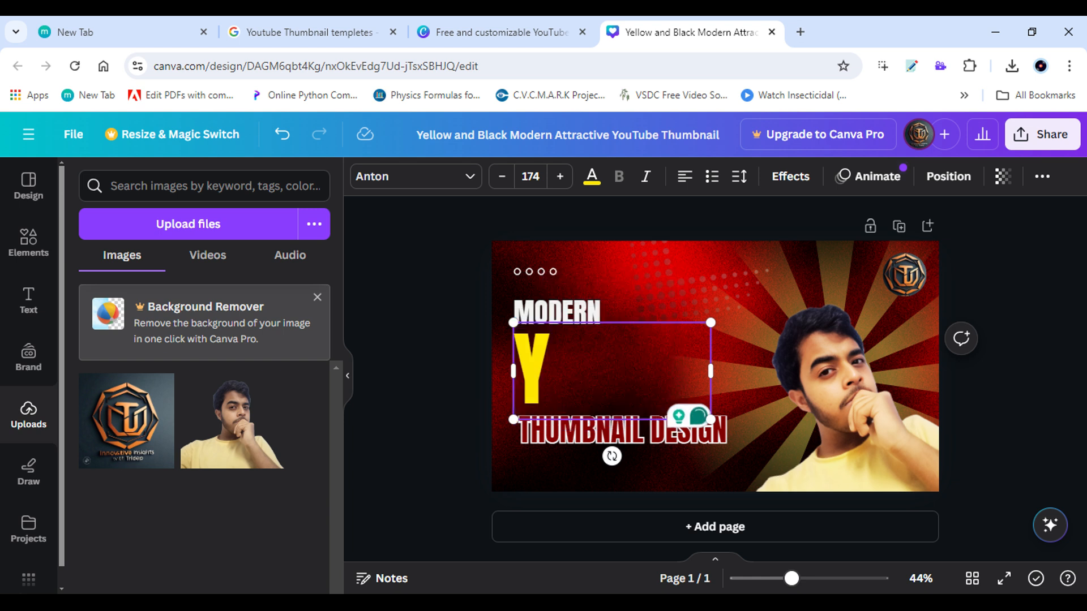
type("OUTUBE")
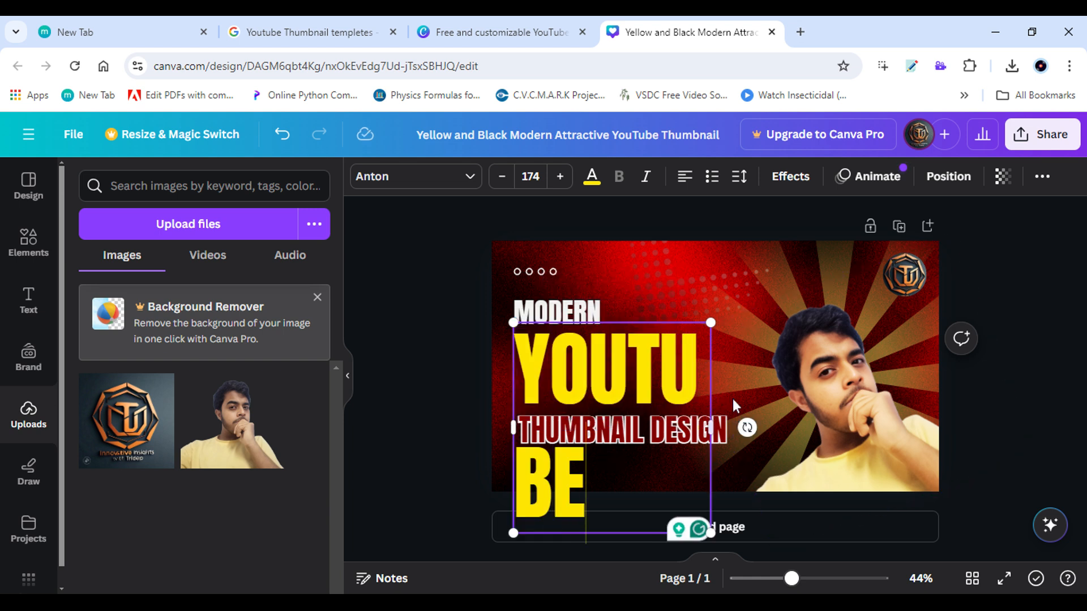
left_click_drag(711, 429, 782, 422)
key("Escape")
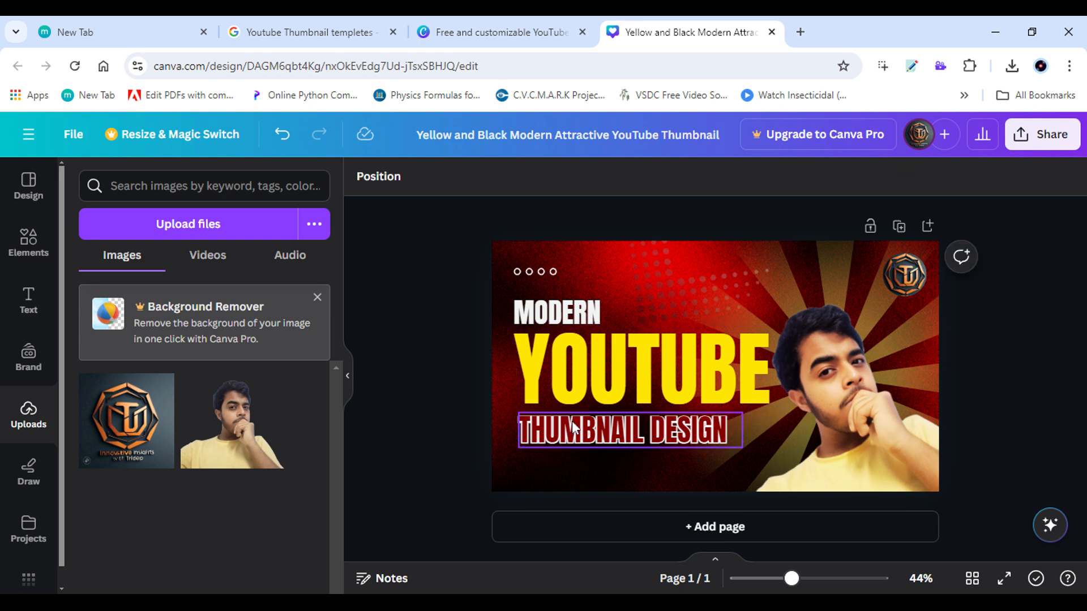
Change the white text MODERN to HOW TO MAKE A and widen its text box to keep it on one line
left_click(564, 312)
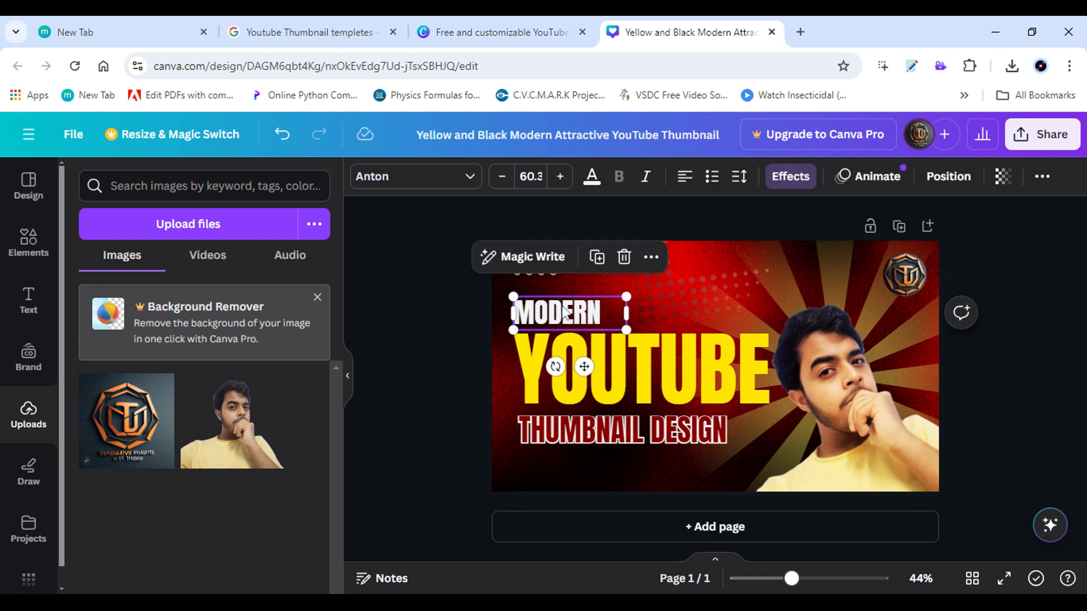
double_click(564, 311)
type("H")
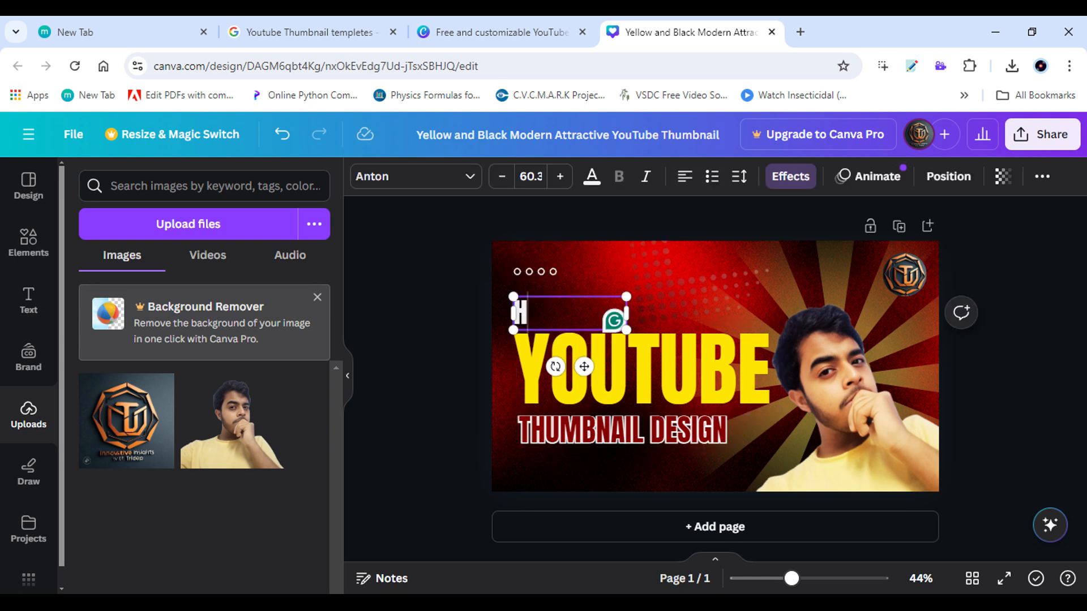
type("OW TO MAKE A")
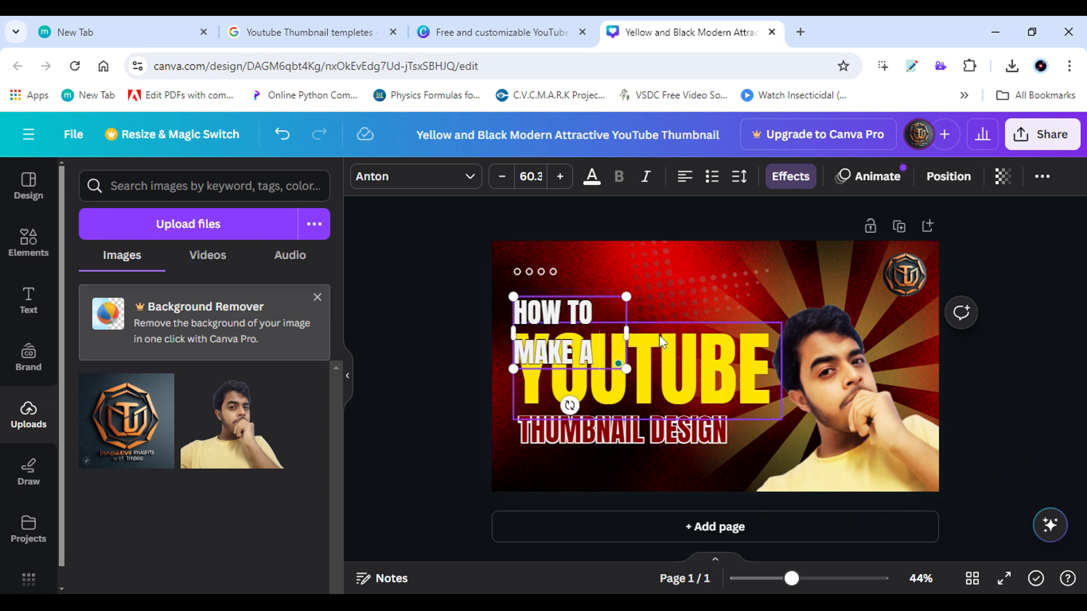
left_click_drag(627, 333, 690, 316)
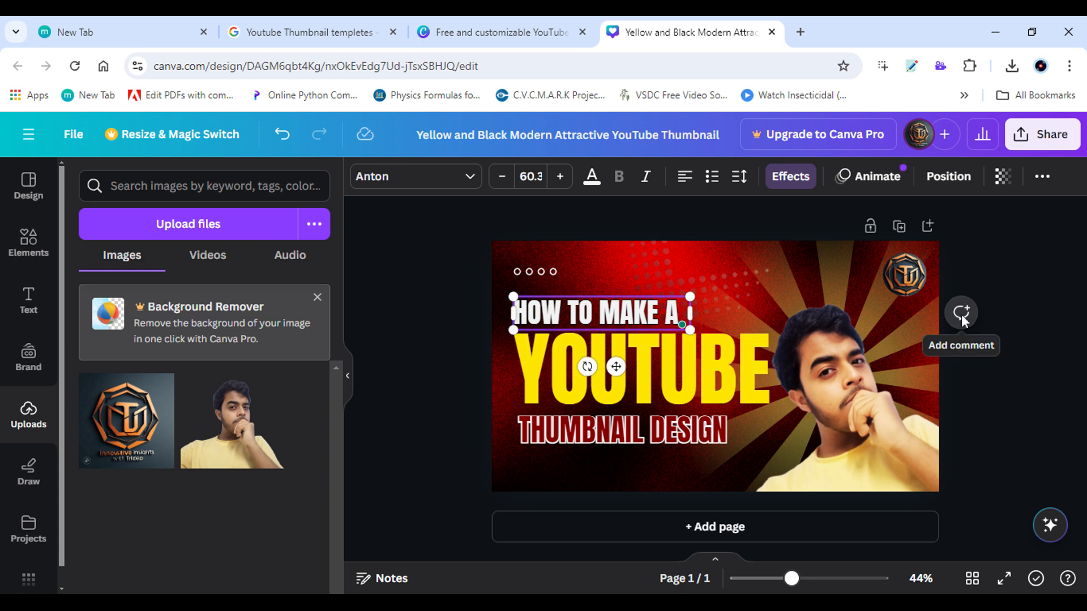
left_click(1004, 263)
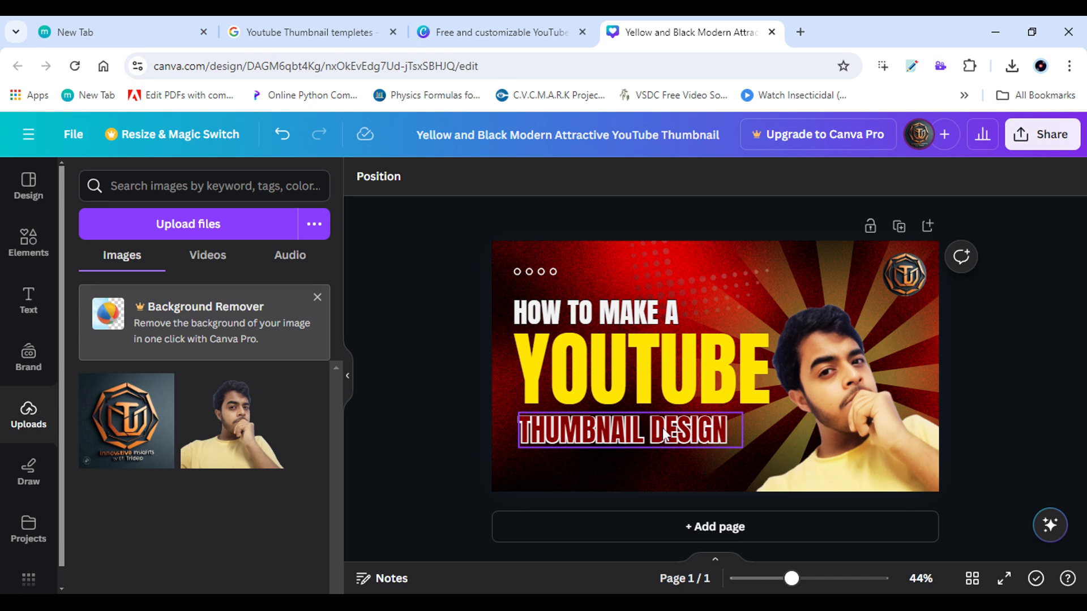
Delete the word DESIGN from the red bottom headline, leaving only THUMBNAIL
left_click(646, 429)
double_click(646, 429)
left_click(646, 429)
key("shift+Left")
key("shift+Left")
key("shift+Left")
key("shift+Left")
key("shift+Left")
key("shift+Left")
key("Right")
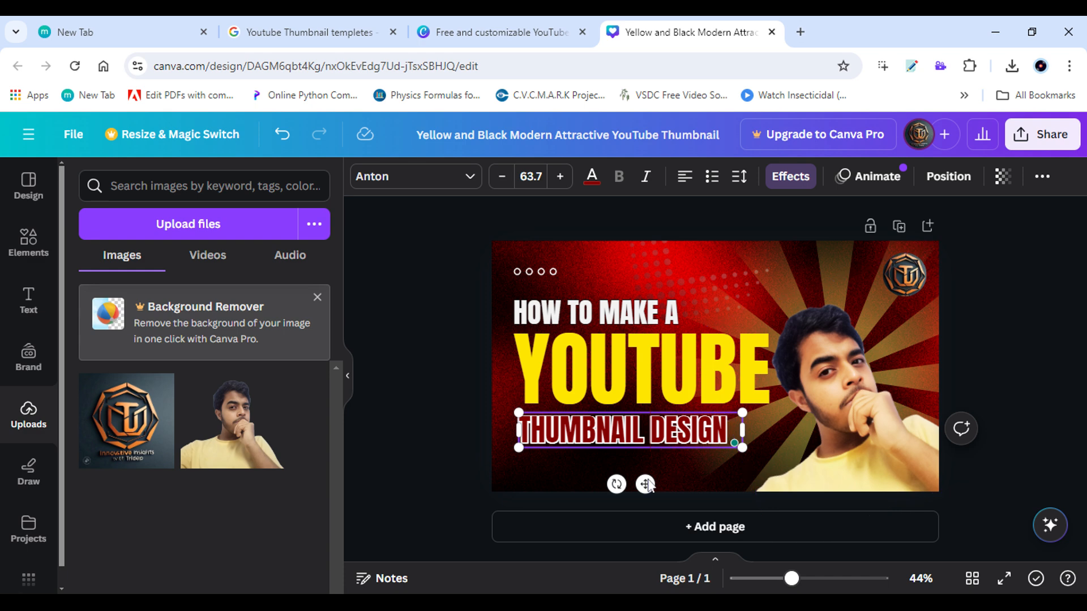
key("Delete")
key("Delete")
key("Delete")
key("Delete")
key("Delete")
key("Delete")
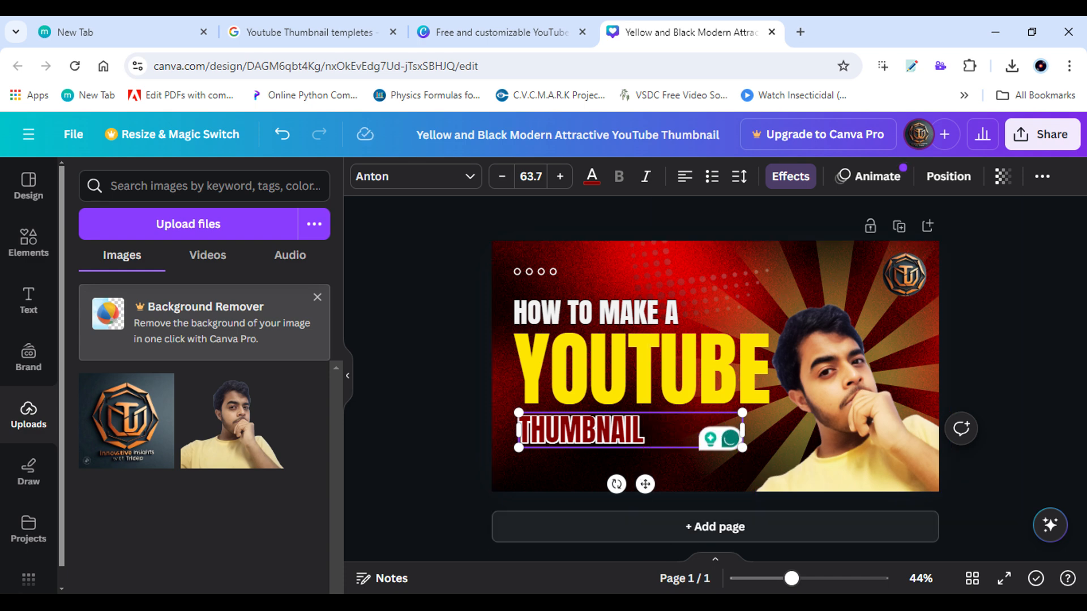
left_click(1020, 374)
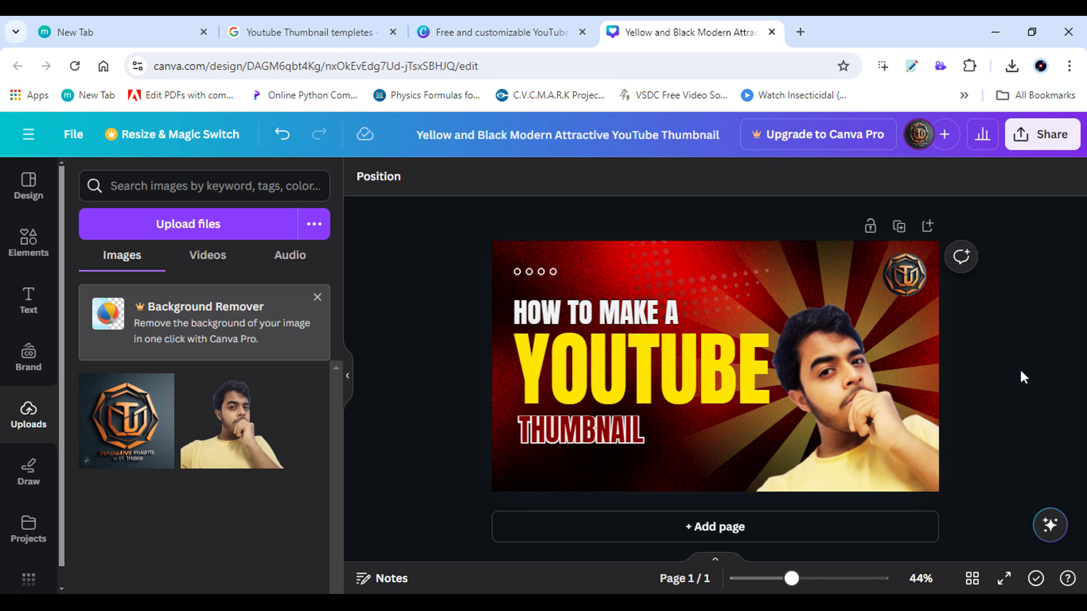
Increase the font size of the red THUMBNAIL text until it spans about two thirds of the width of YOUTUBE
left_click(574, 429)
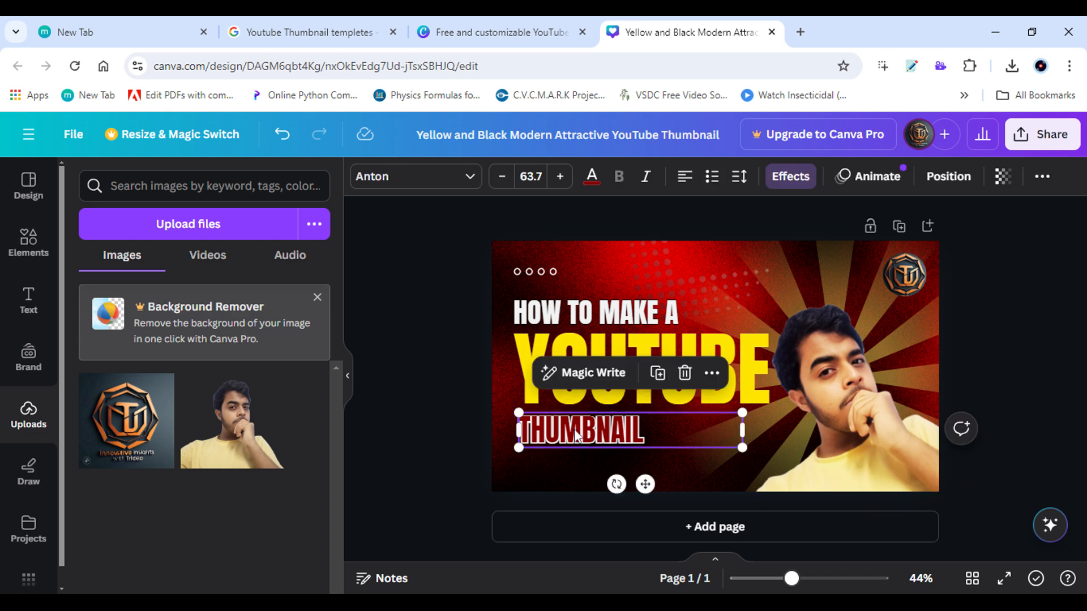
left_click(560, 176)
left_click(561, 177)
left_click(560, 177)
left_click(560, 176)
left_click(560, 176)
left_click(561, 176)
left_click(561, 176)
left_click(560, 176)
left_click(560, 177)
left_click(560, 176)
left_click(560, 177)
left_click(560, 177)
left_click(560, 177)
left_click(561, 176)
left_click(560, 177)
left_click(561, 176)
left_click(560, 177)
left_click(560, 177)
left_click(561, 176)
left_click(561, 176)
left_click(561, 177)
left_click(560, 176)
left_click(1066, 273)
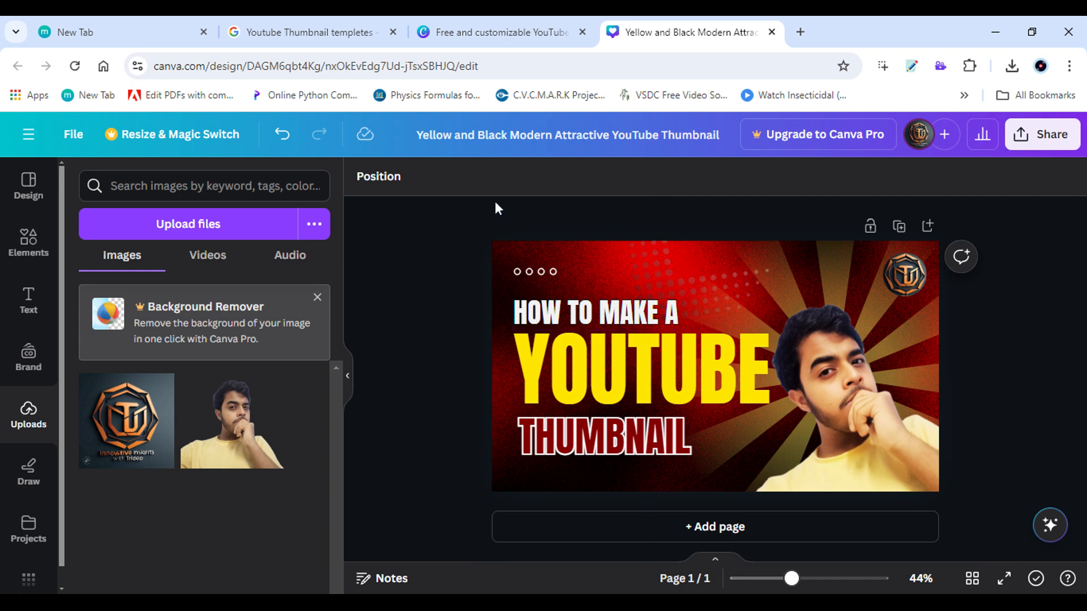
Download the finished thumbnail as a PNG file and close the download overview
left_click(1046, 148)
scroll(928, 430, "down", 2)
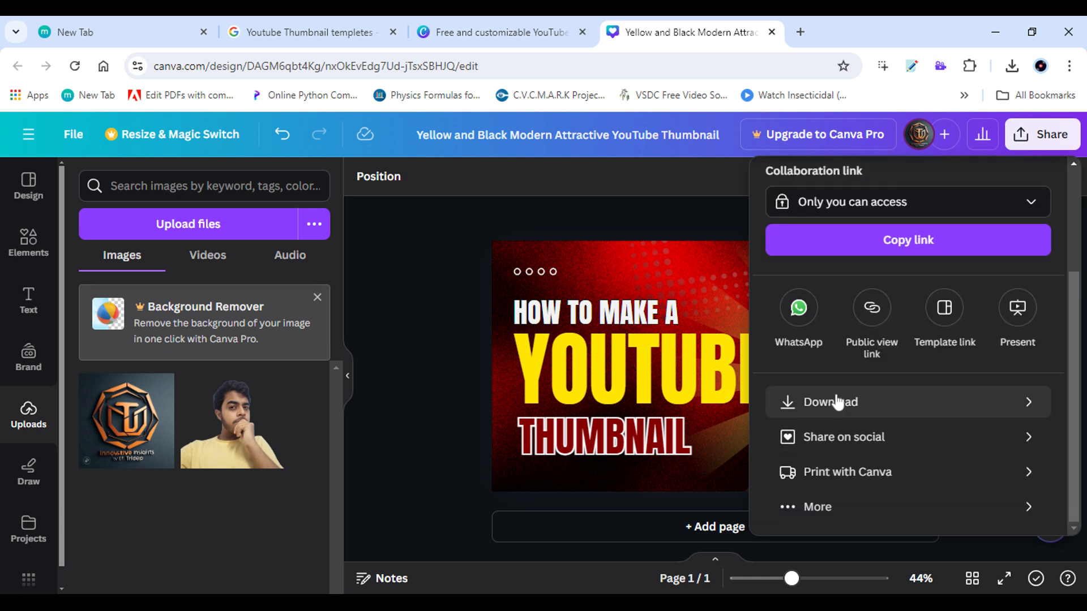
left_click(849, 403)
left_click(852, 461)
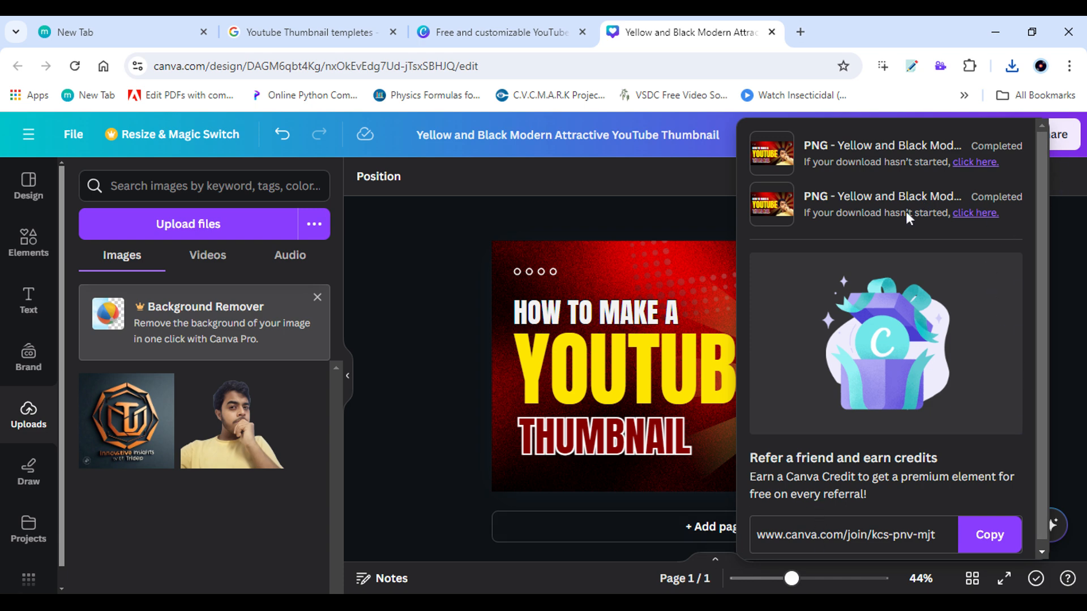
left_click(472, 262)
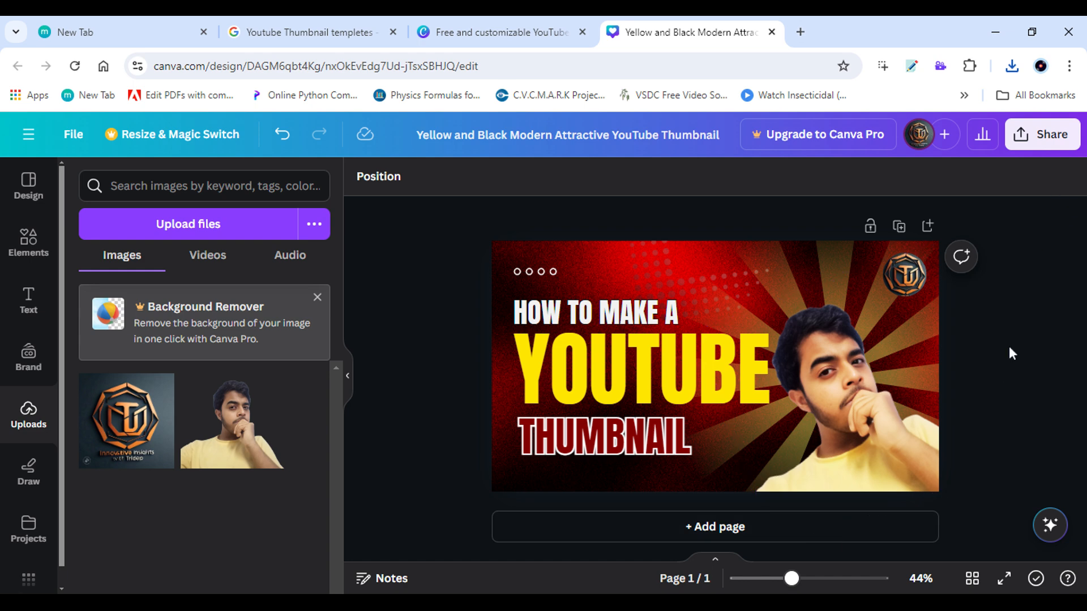